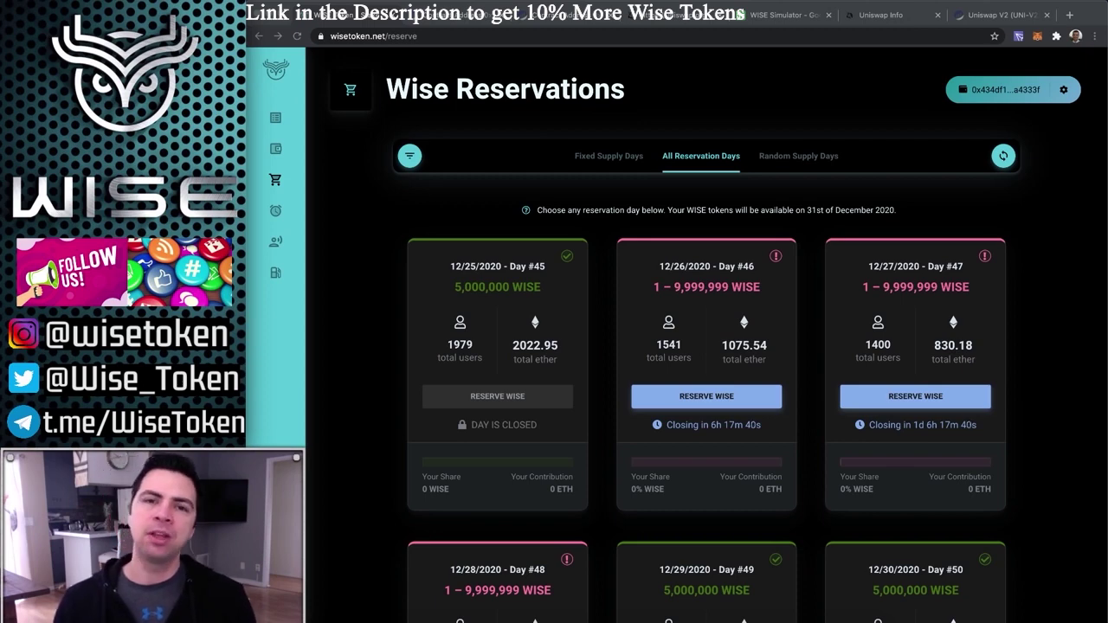
Examine the reservation day cards from Day #45 to Day #50 and the Day #51 claiming card on the Wise Reservations page.
scroll(538, 359, "down", 3)
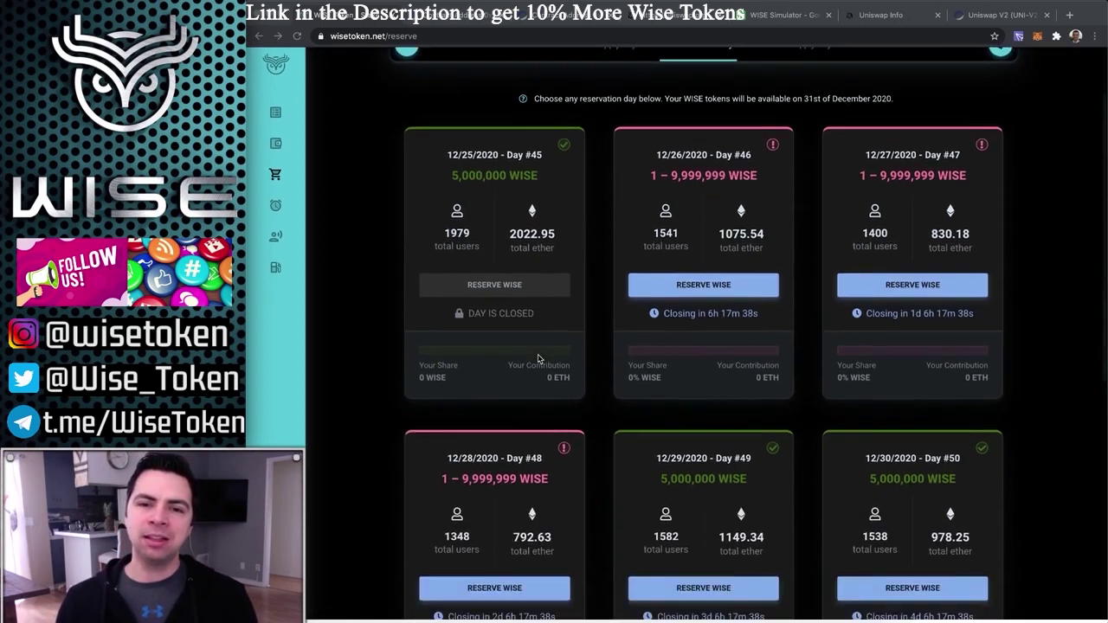
scroll(539, 358, "down", 10)
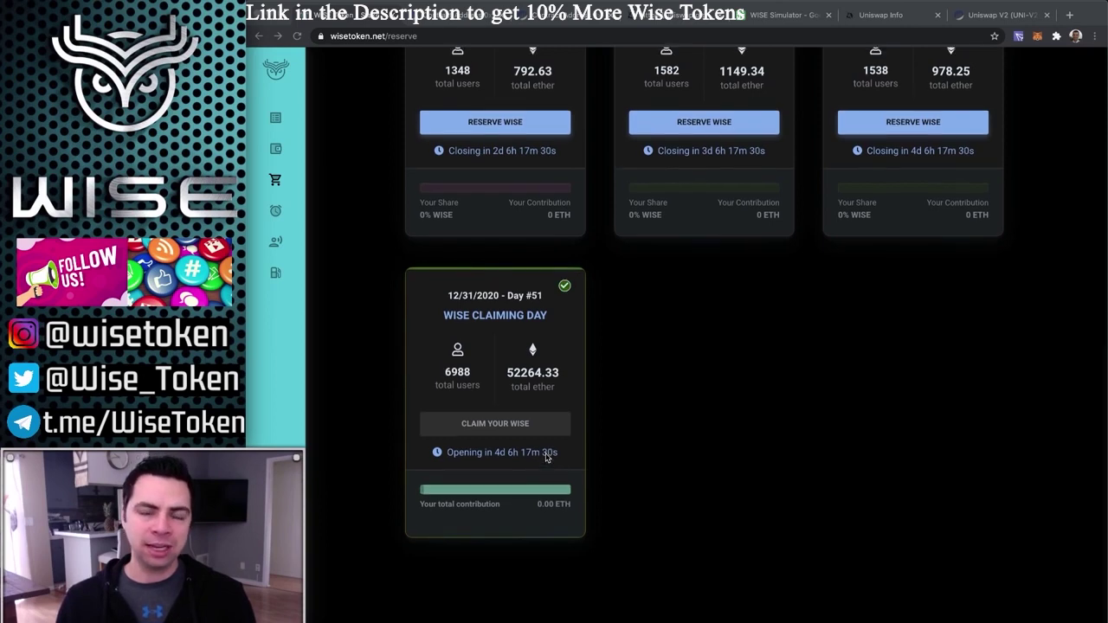
scroll(541, 465, "up", 7)
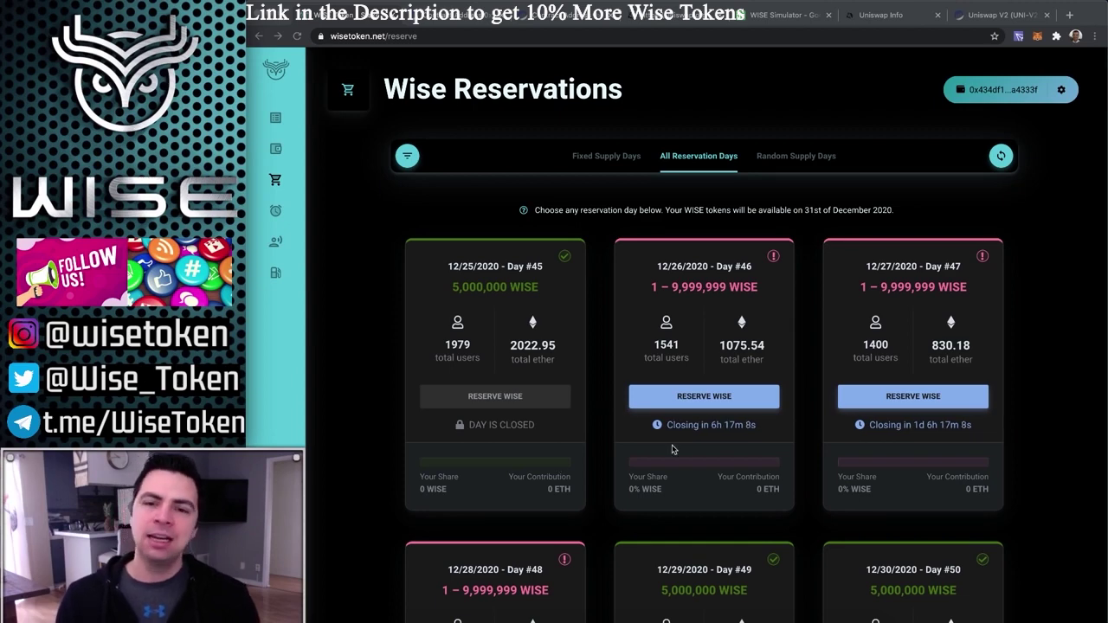
scroll(688, 437, "down", 5)
scroll(689, 437, "down", 4)
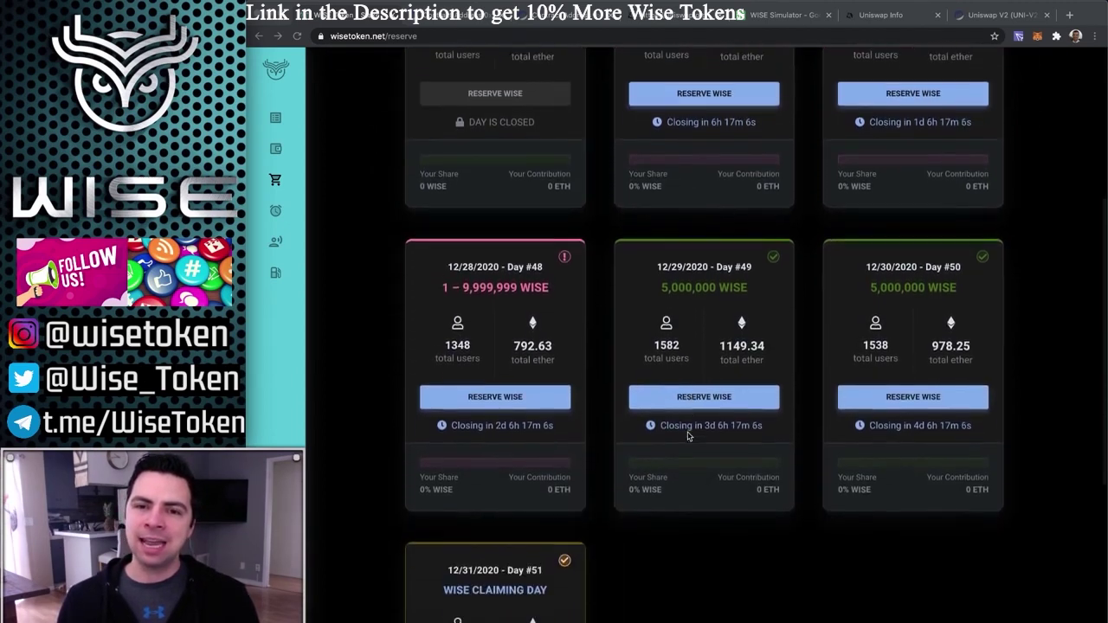
scroll(694, 440, "up", 2)
scroll(693, 440, "up", 3)
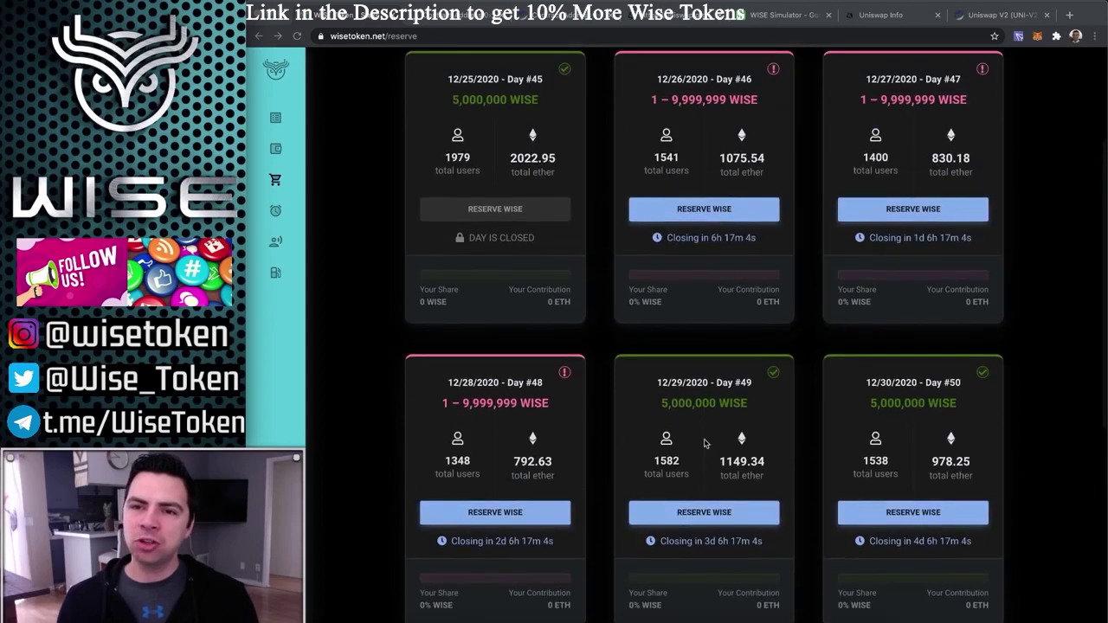
scroll(596, 411, "up", 1)
scroll(591, 402, "up", 3)
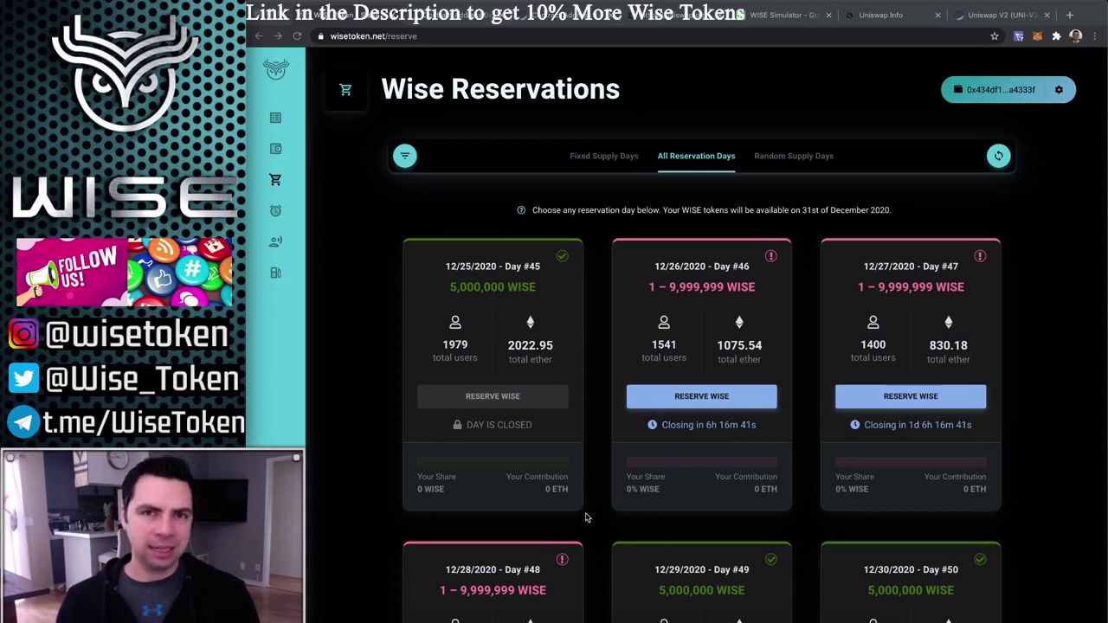
scroll(587, 516, "down", 1)
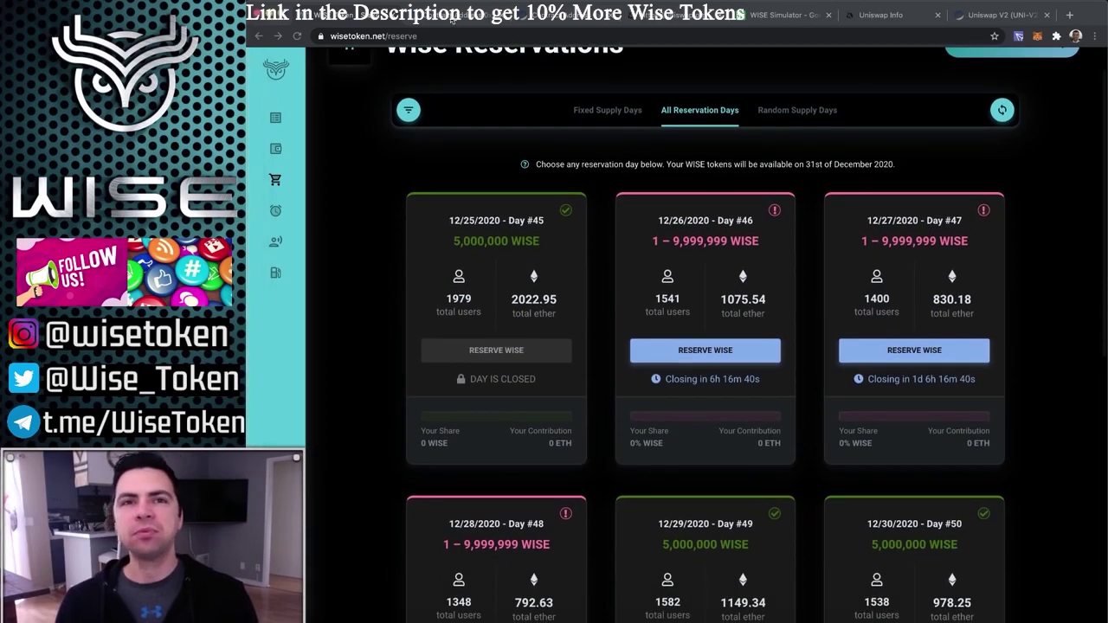
View the reservation contract's balance on Etherscan, and return to the WISE Claiming Day card on the reservations page.
left_click(452, 17)
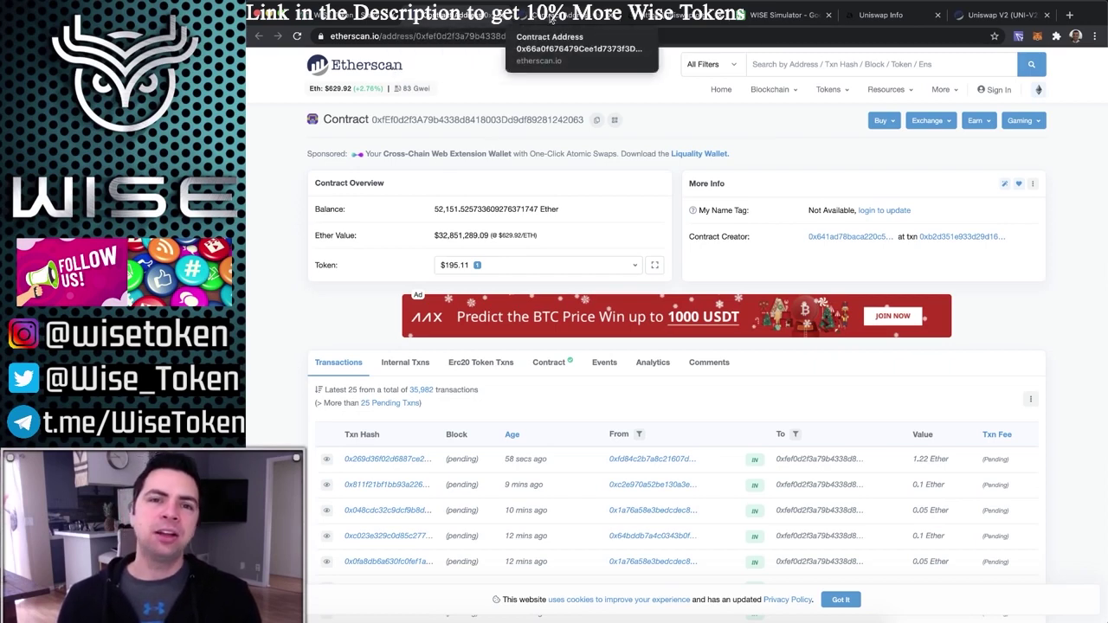
left_click(372, 19)
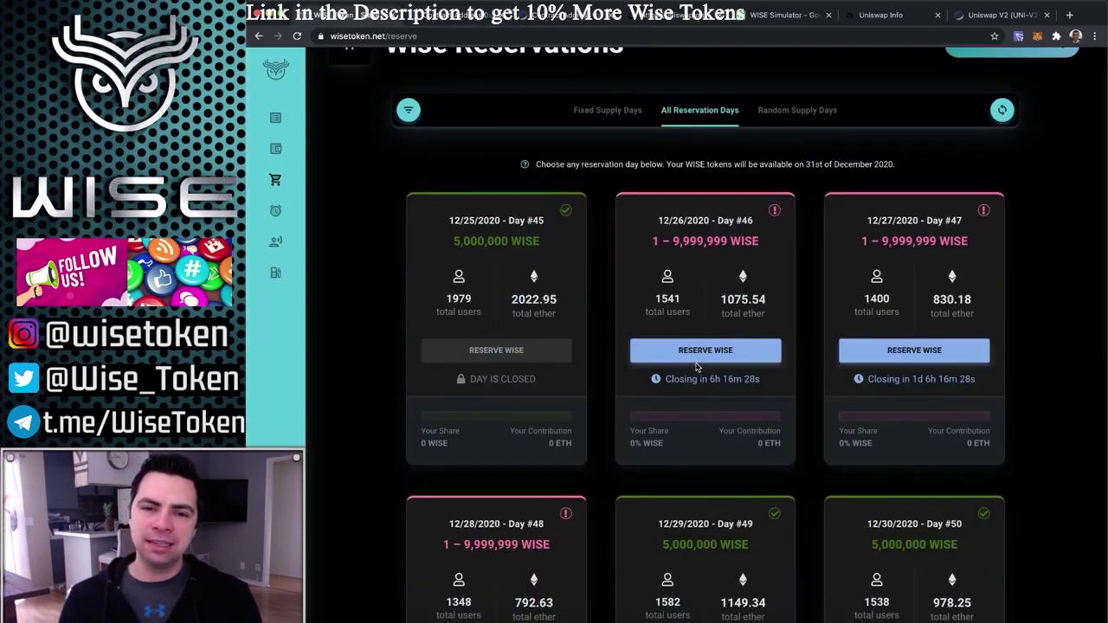
scroll(701, 362, "down", 6)
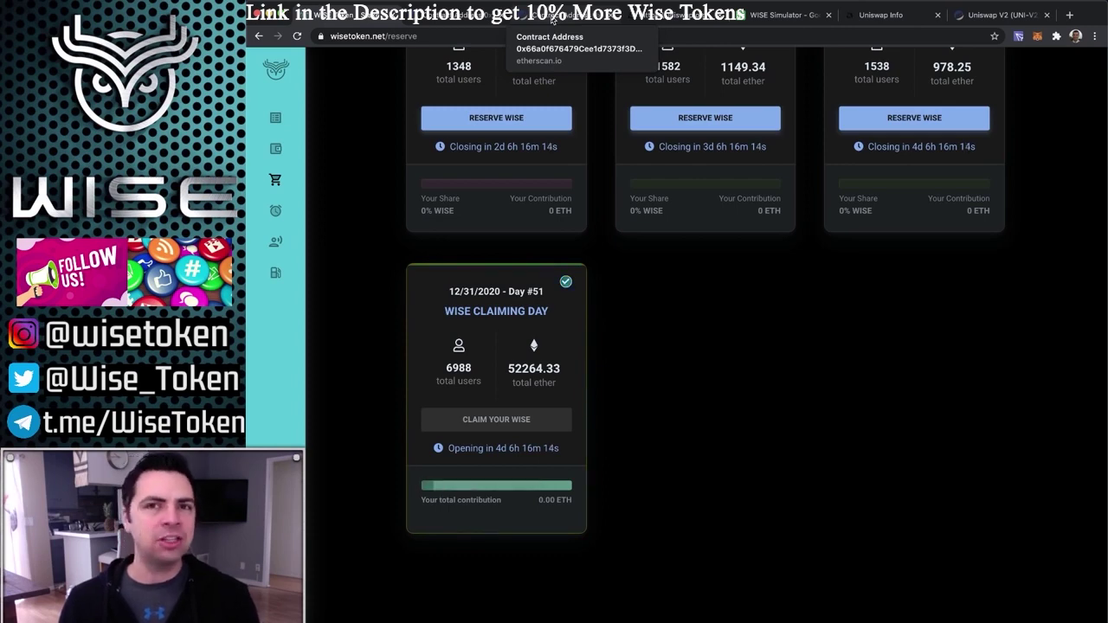
Launch the Uniswap swap app from uniswap.org, and copy the WiseToken contract address from Etherscan.
left_click(677, 17)
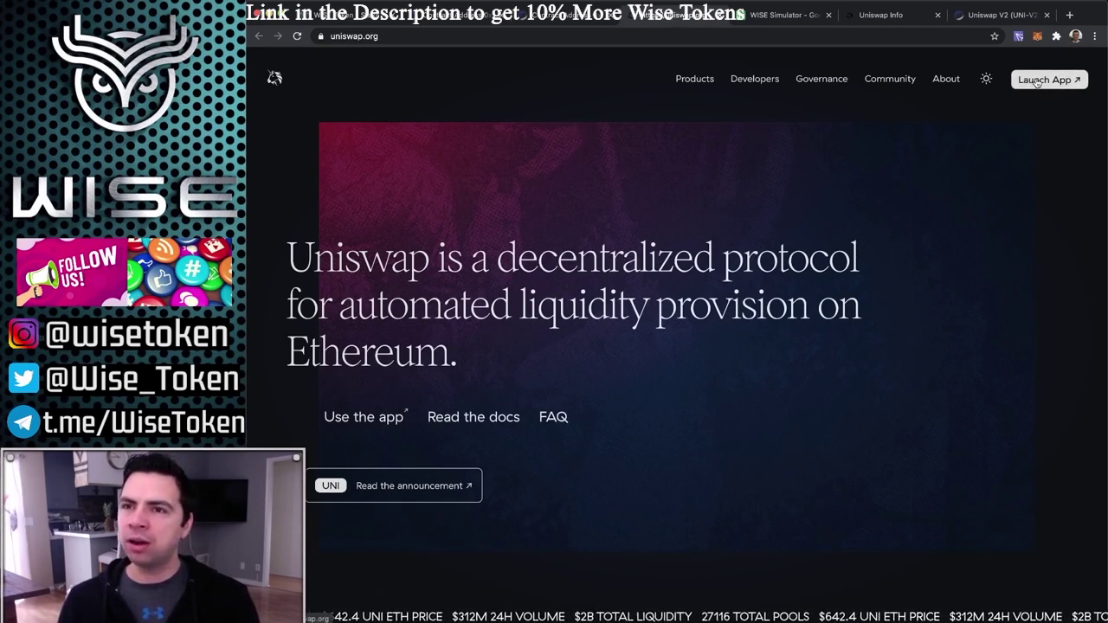
left_click(1018, 78)
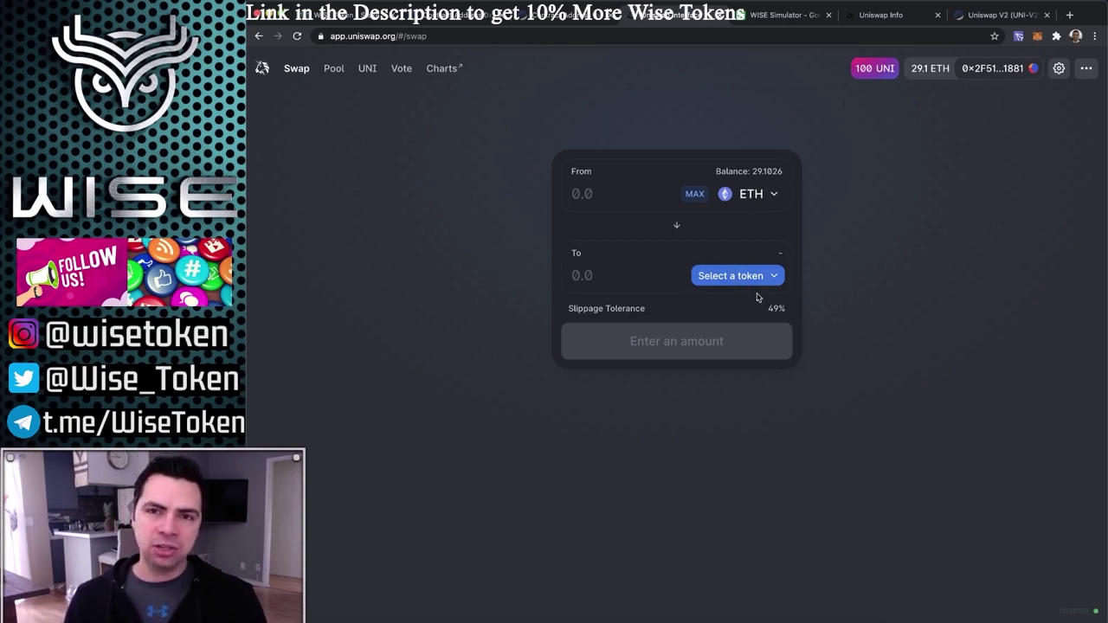
left_click(568, 14)
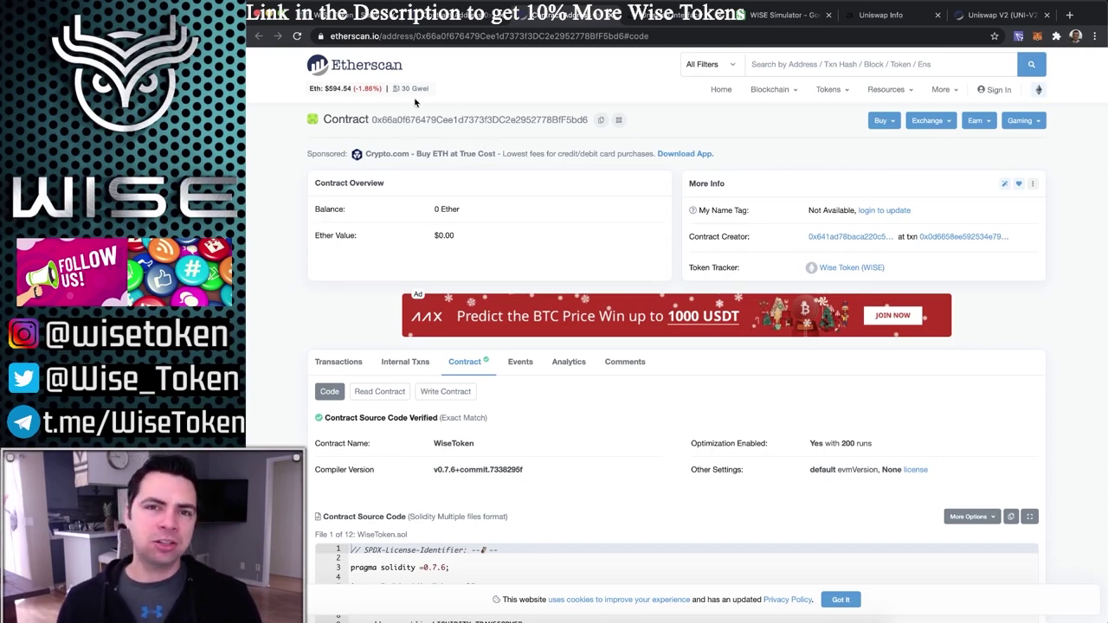
left_click(602, 122)
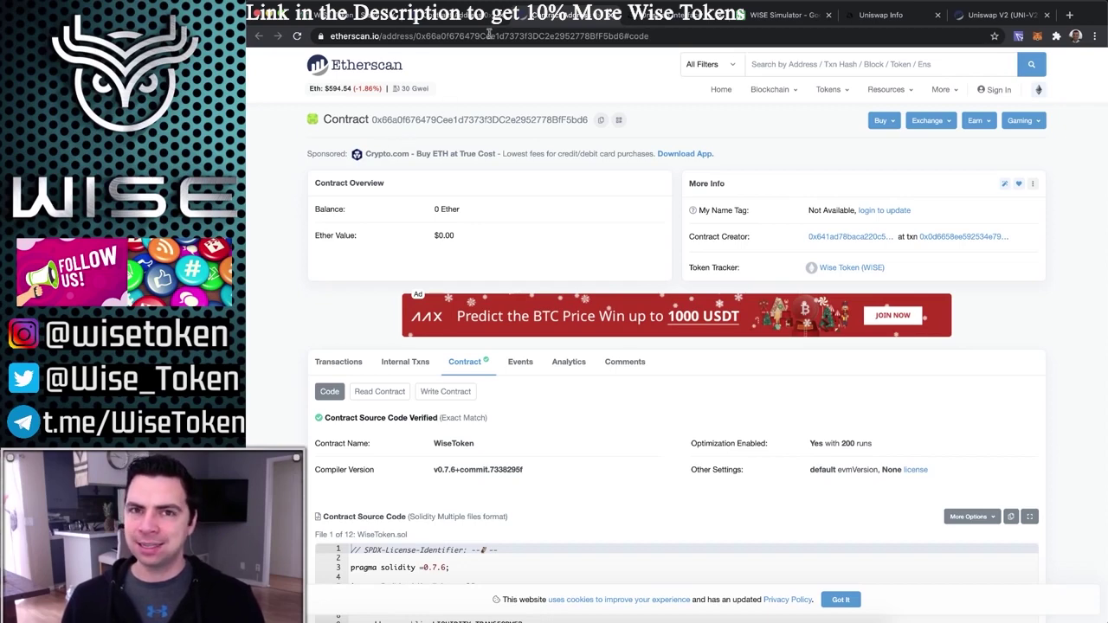
In the Uniswap swap form, select WISE as the token to receive using the copied contract address, and enter 1 ETH to swap.
left_click(672, 15)
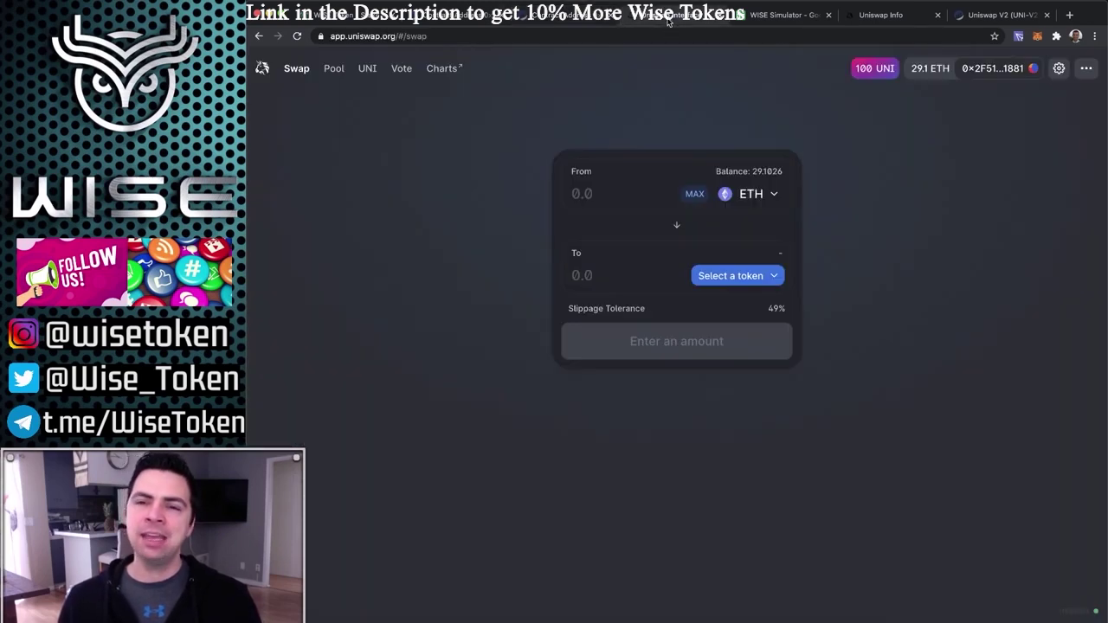
left_click(733, 273)
left_click(633, 149)
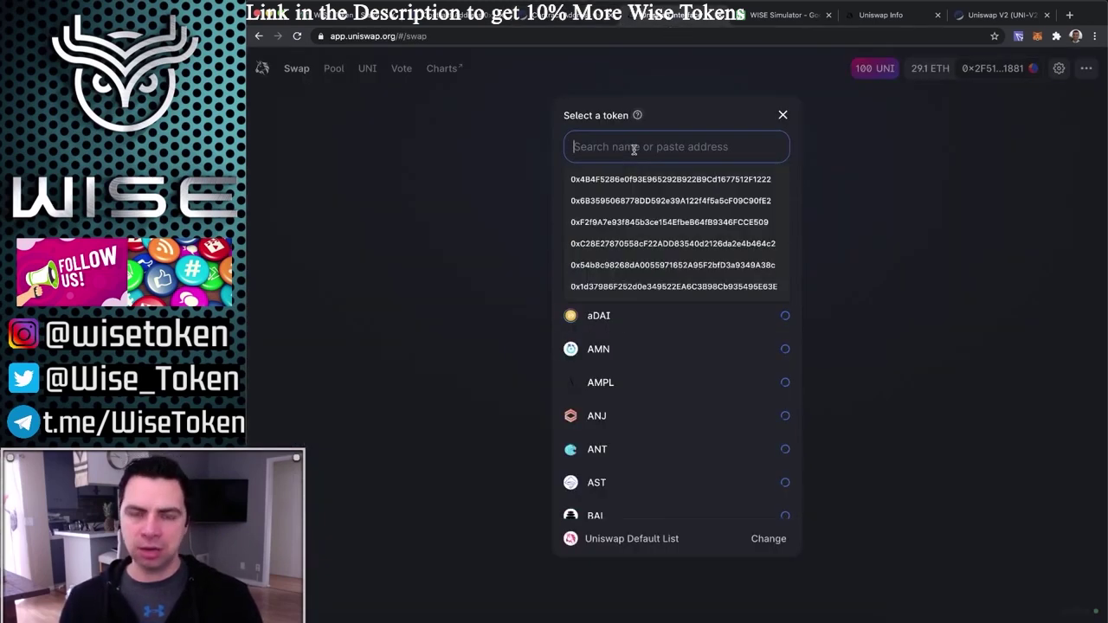
key("super+v")
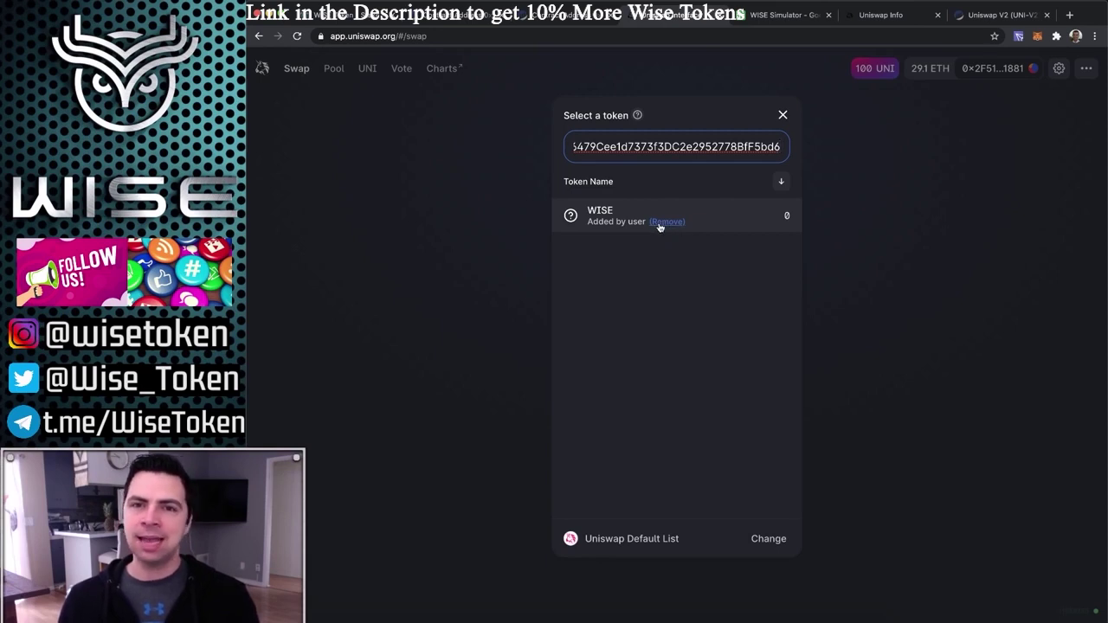
left_click(610, 218)
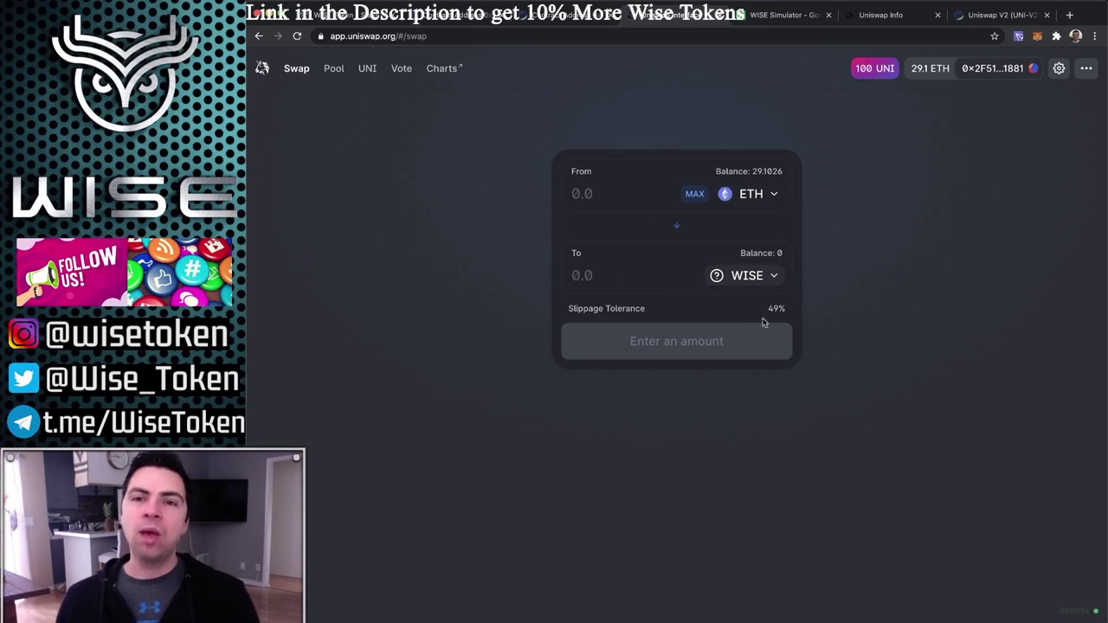
left_click(592, 195)
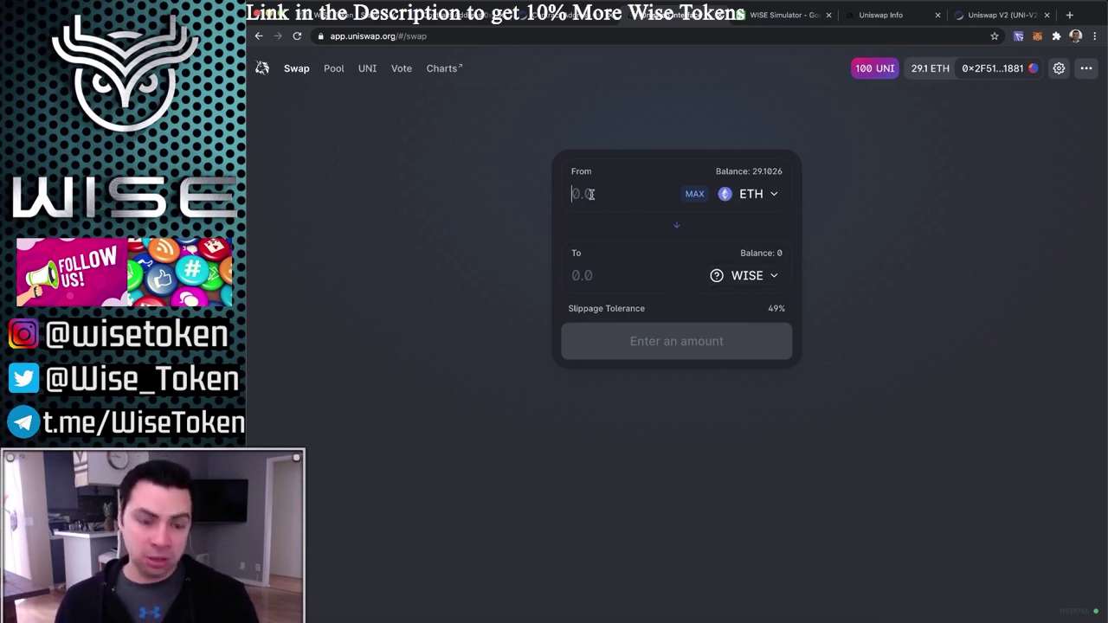
type("1")
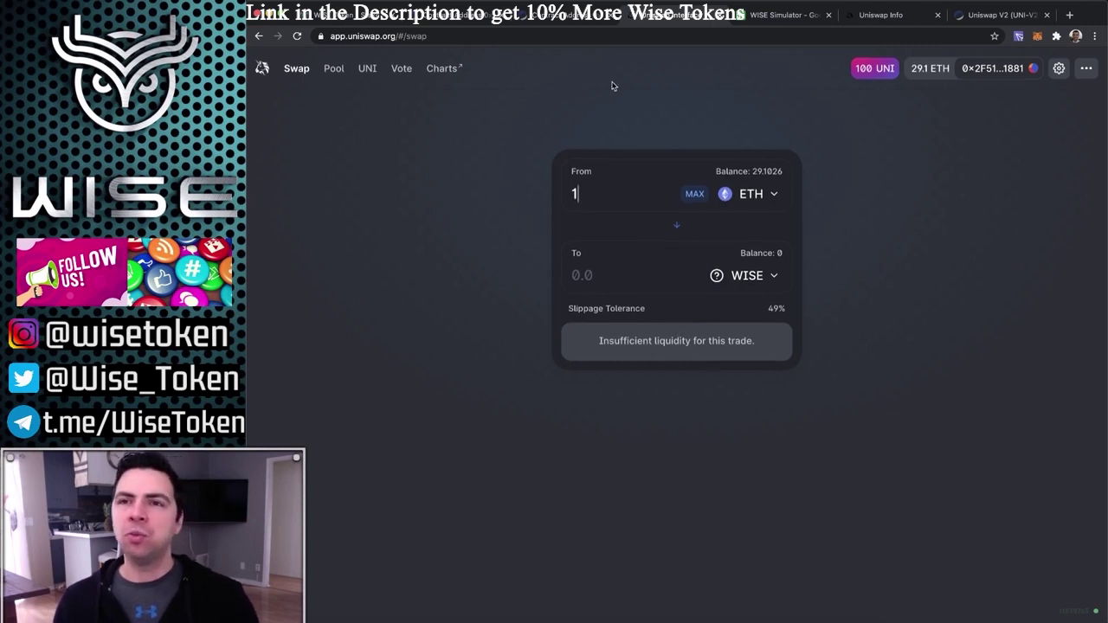
Open the WISE-ETH pair page on Uniswap Info and highlight the pair's contract address in the page URL.
left_click(870, 15)
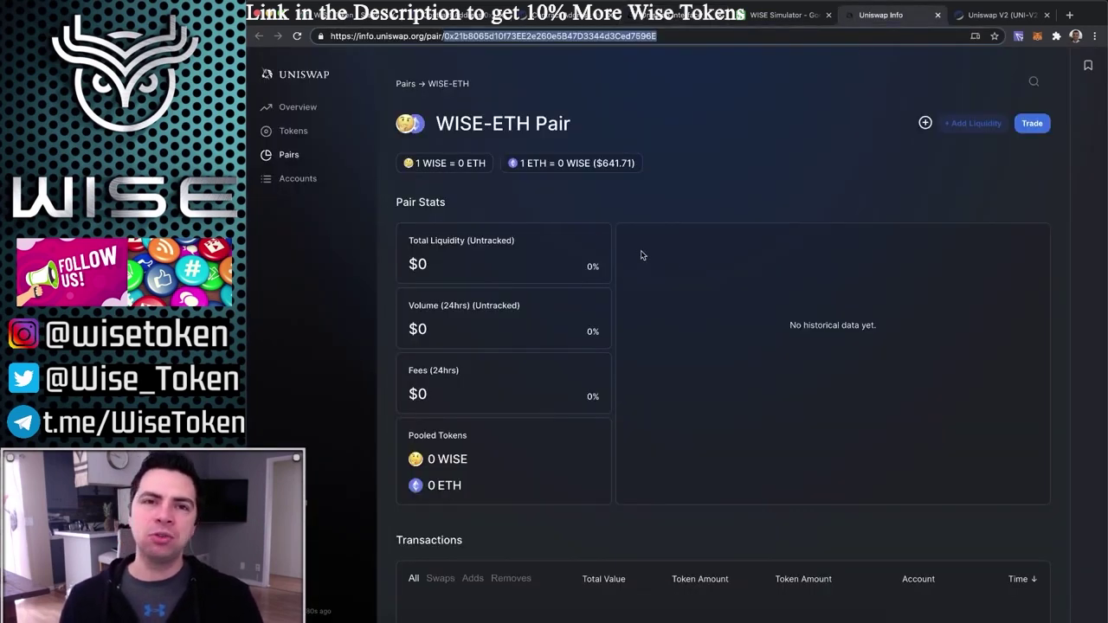
left_click(572, 38)
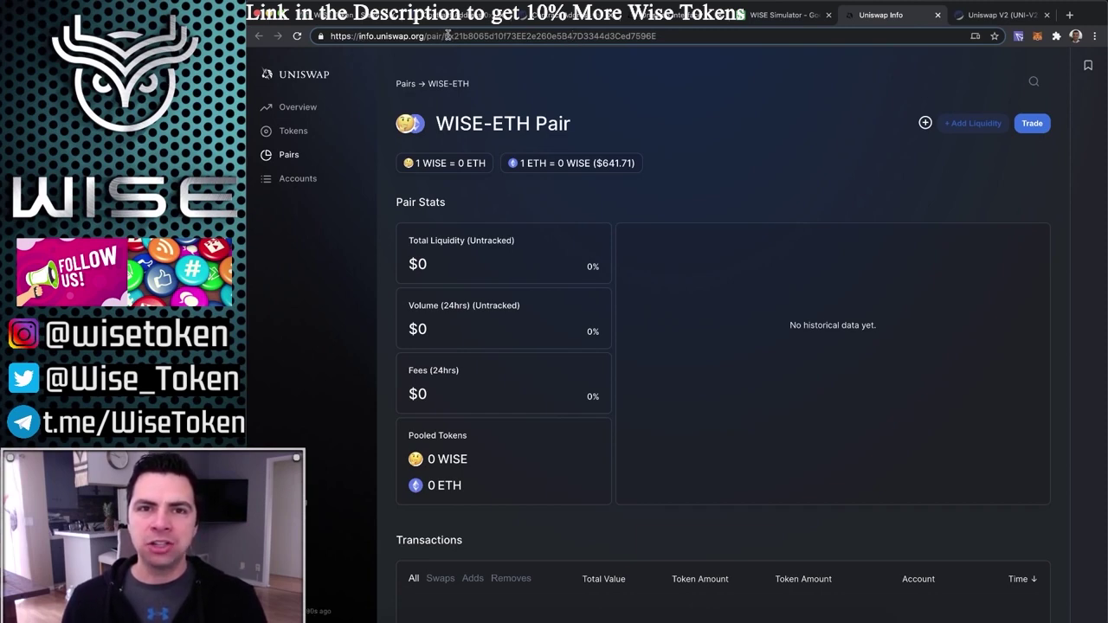
left_click_drag(665, 37, 444, 37)
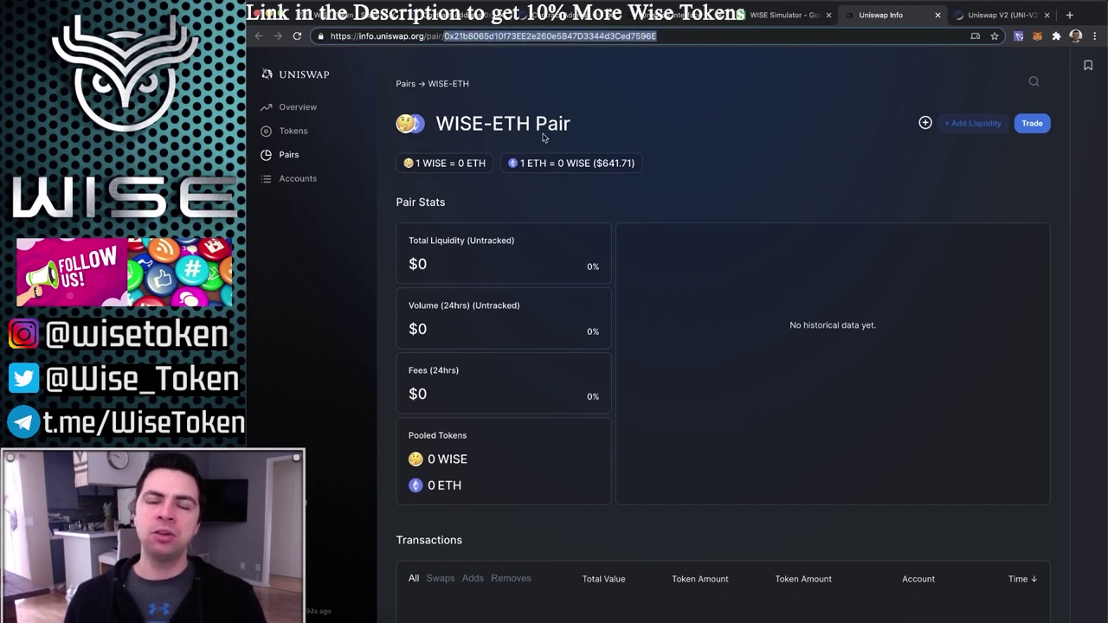
Switch to the Uniswap V2 token page on Etherscan and highlight the contract address in its URL.
left_click(985, 17)
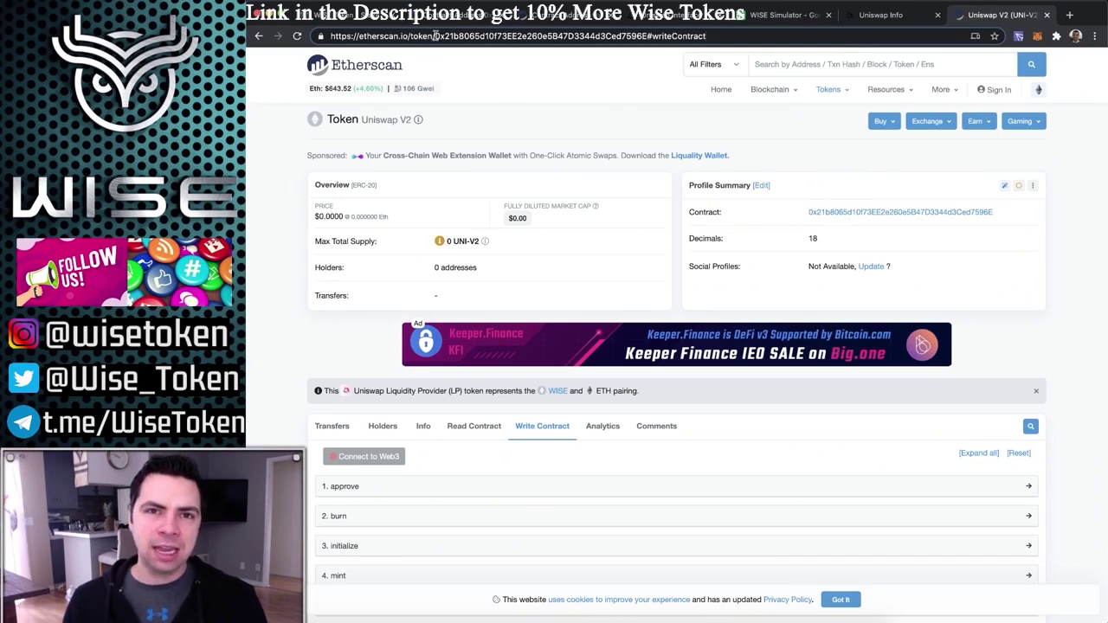
left_click_drag(435, 36, 706, 37)
left_click_drag(634, 41, 644, 39)
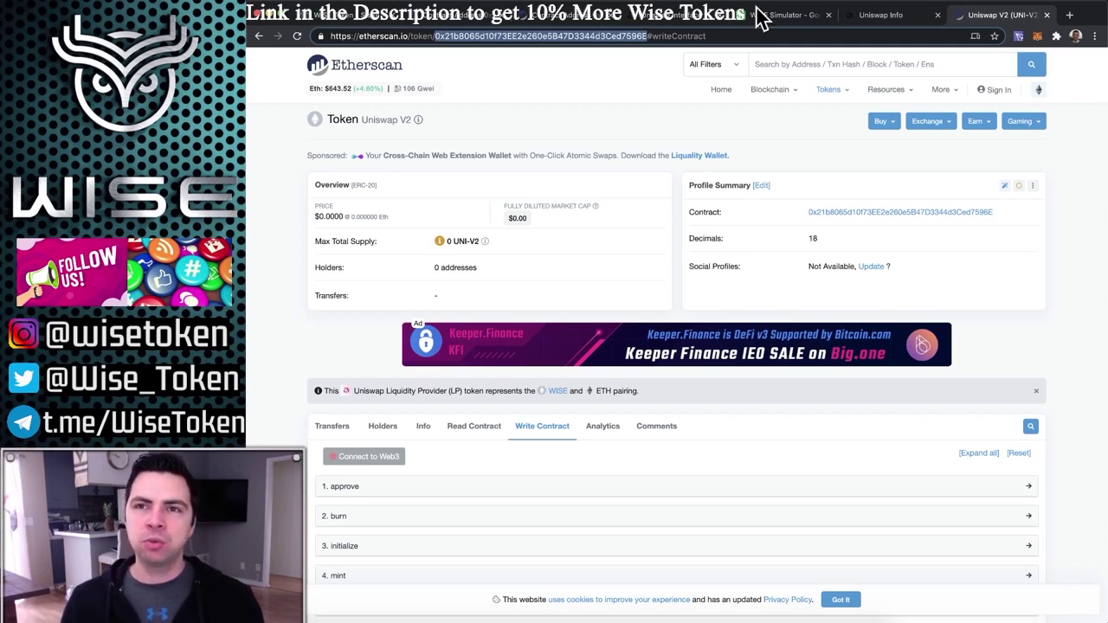
Compare the WISE-ETH pair page on Uniswap Info with its Etherscan token page, and review the Write Contract functions.
left_click(869, 15)
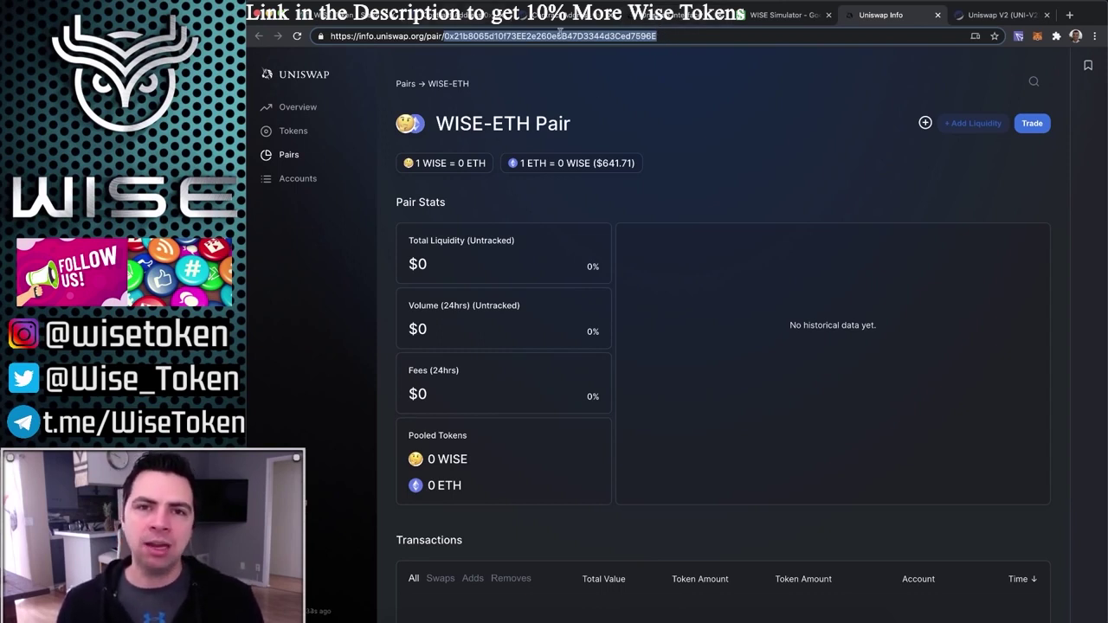
left_click(983, 19)
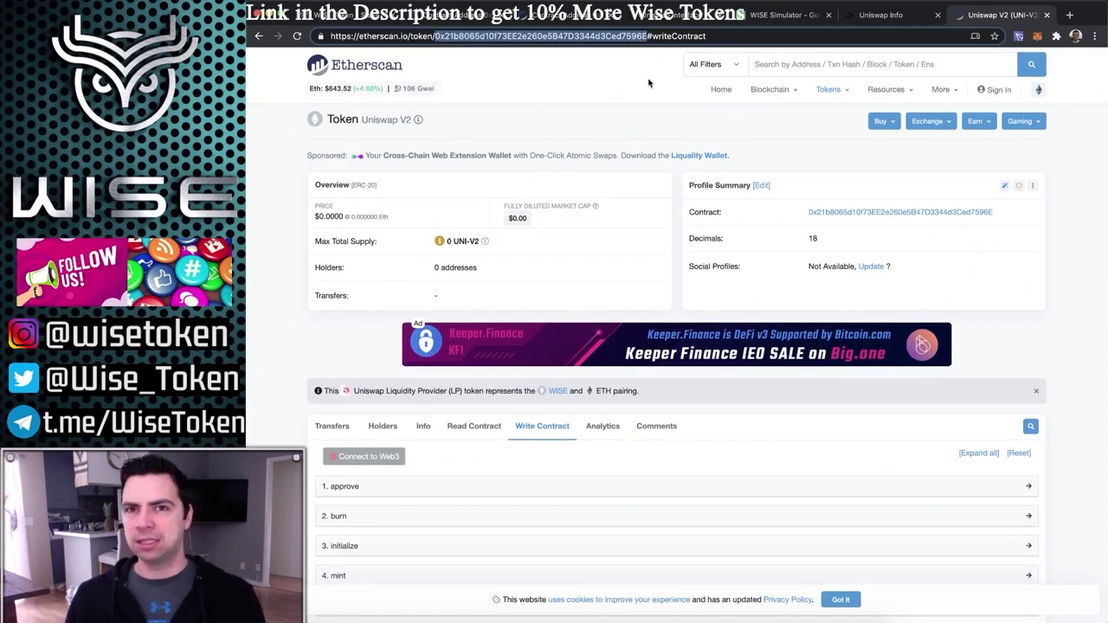
left_click(449, 36)
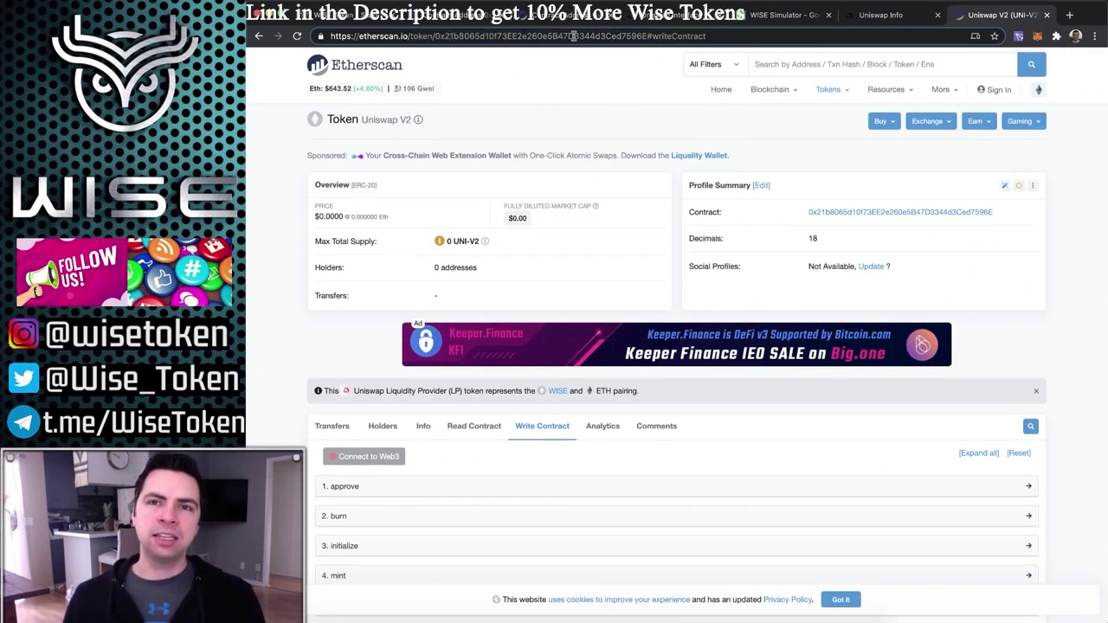
scroll(601, 229, "down", 2)
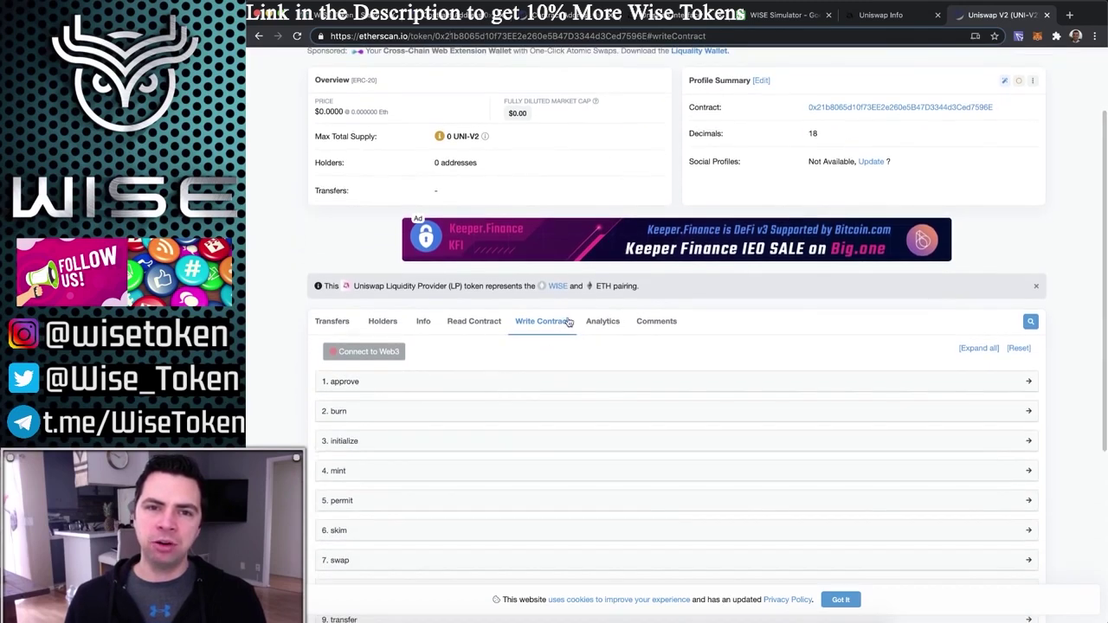
scroll(662, 303, "up", 2)
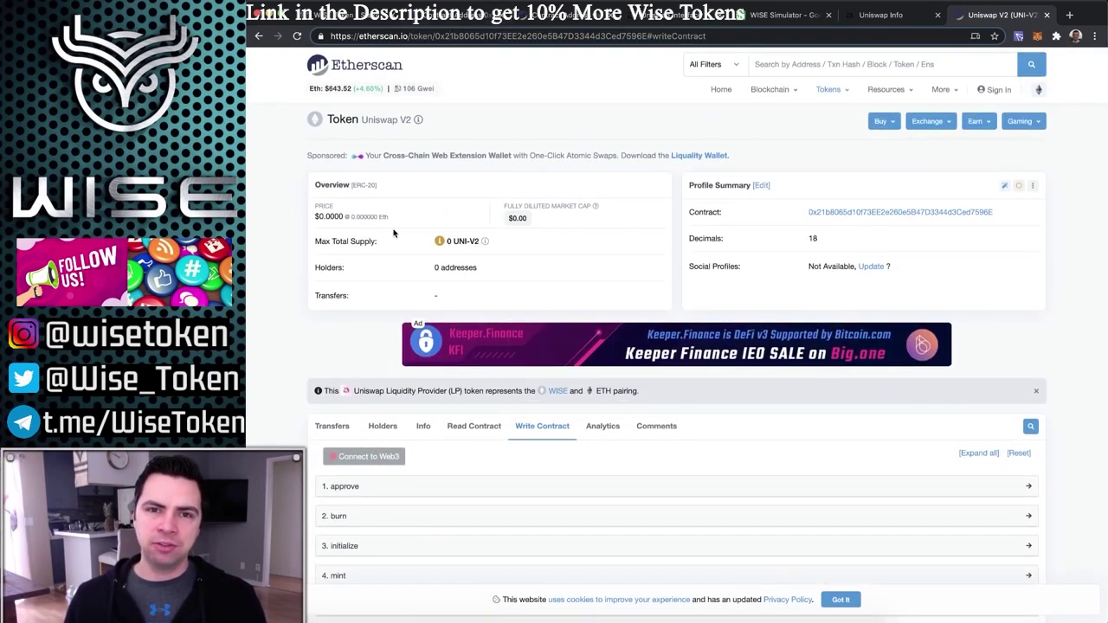
left_click(876, 15)
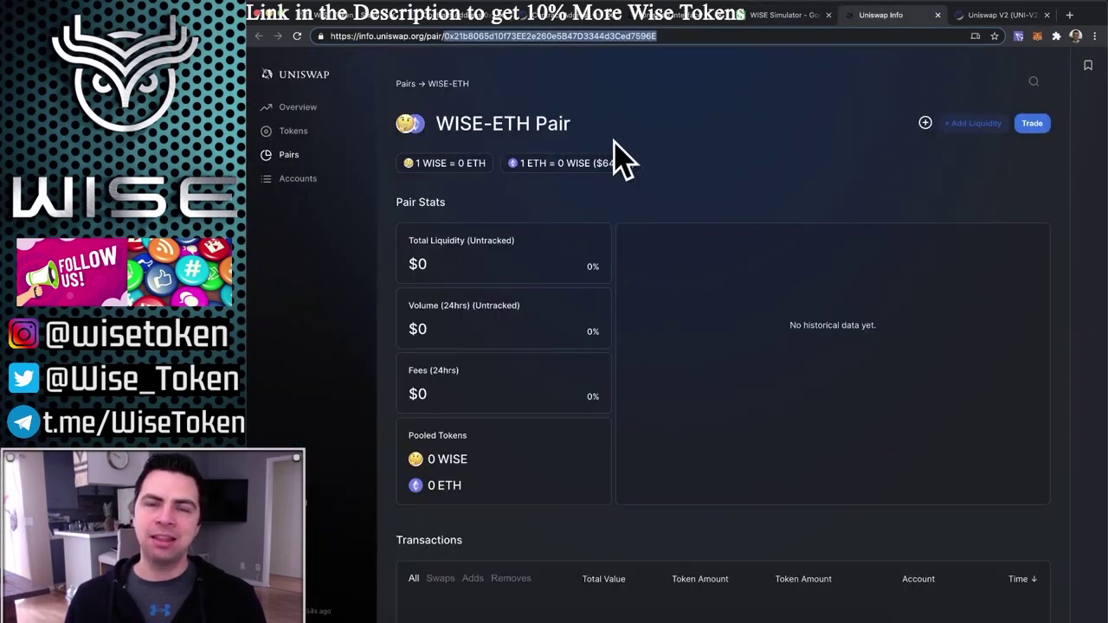
left_click(988, 17)
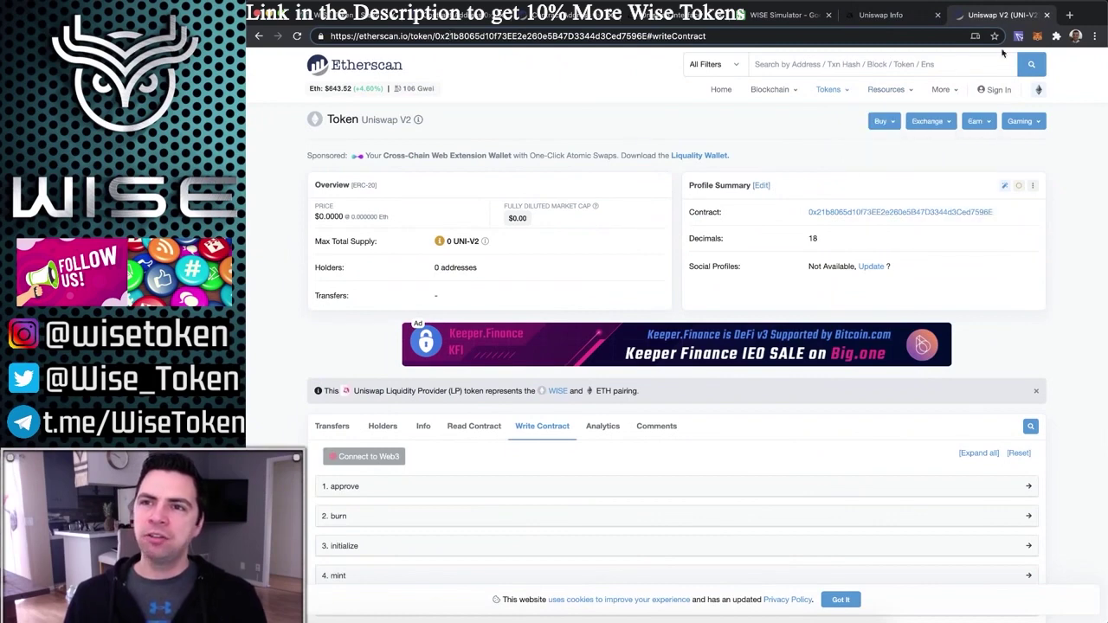
Check in the MetaMask wallet which accounts are connected to etherscan.io, and close the connection details.
left_click(1037, 37)
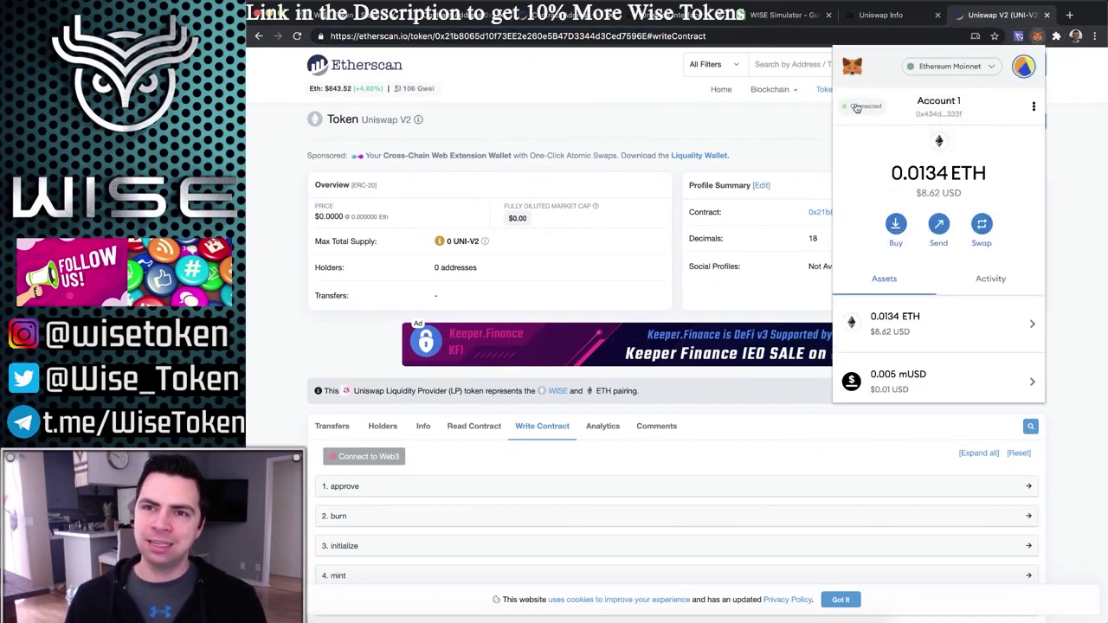
left_click(866, 107)
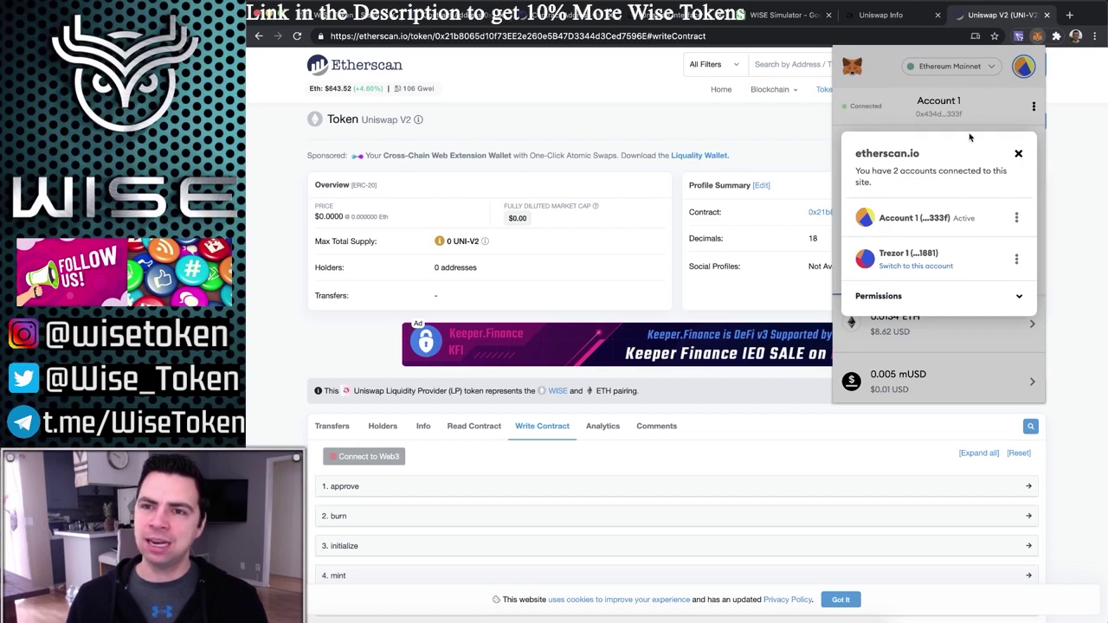
left_click(873, 92)
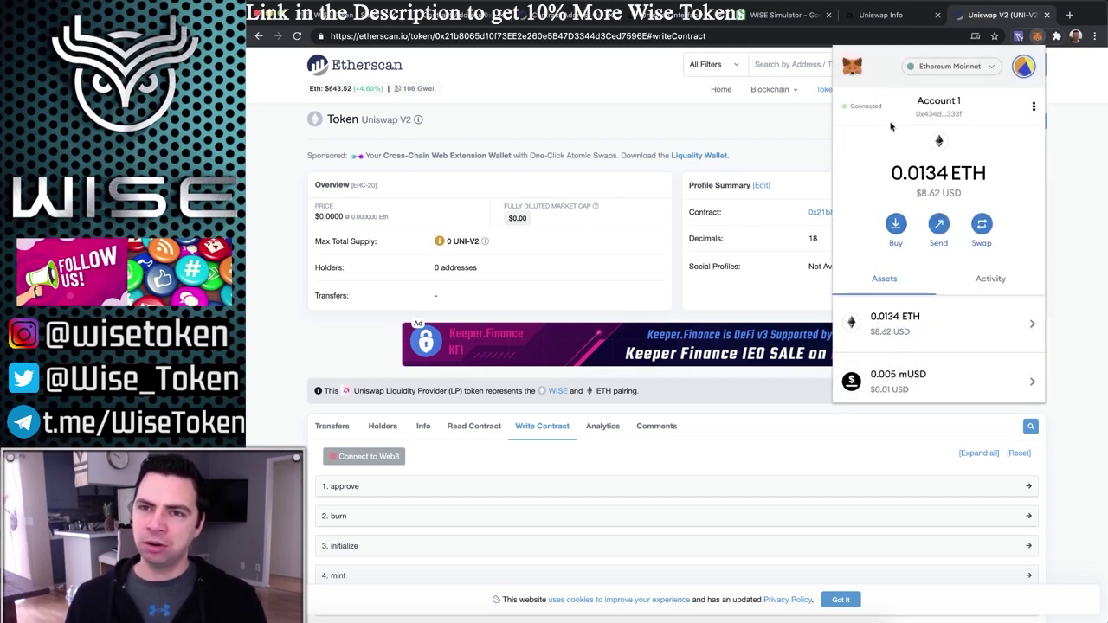
Review the etherscan.io connection details for Account 1 in MetaMask again, and close the wallet.
left_click(866, 108)
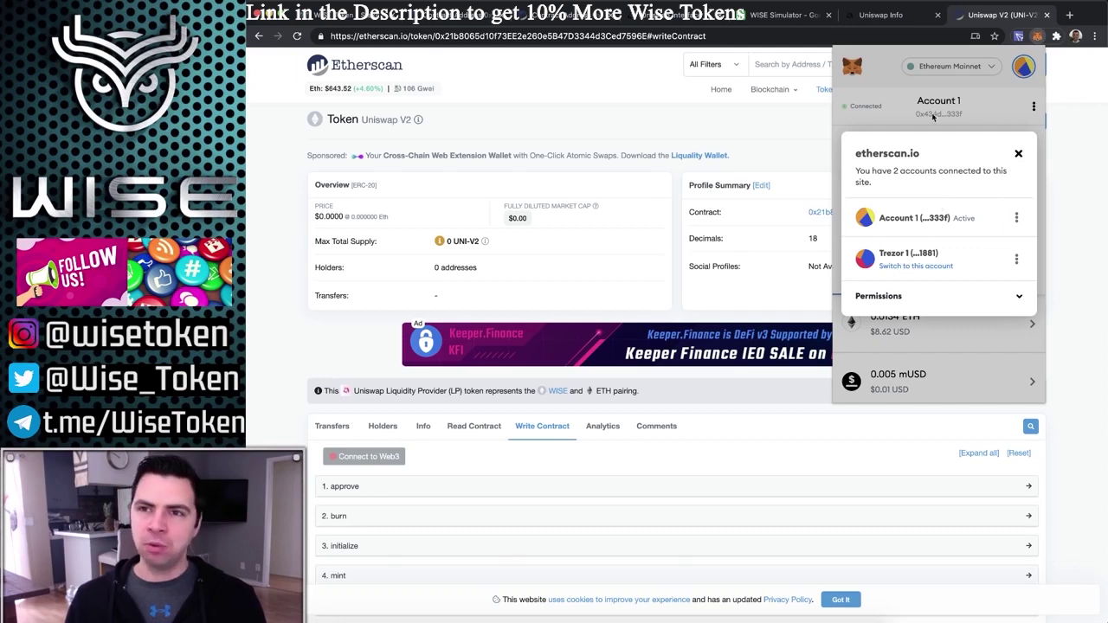
left_click(872, 112)
left_click(659, 111)
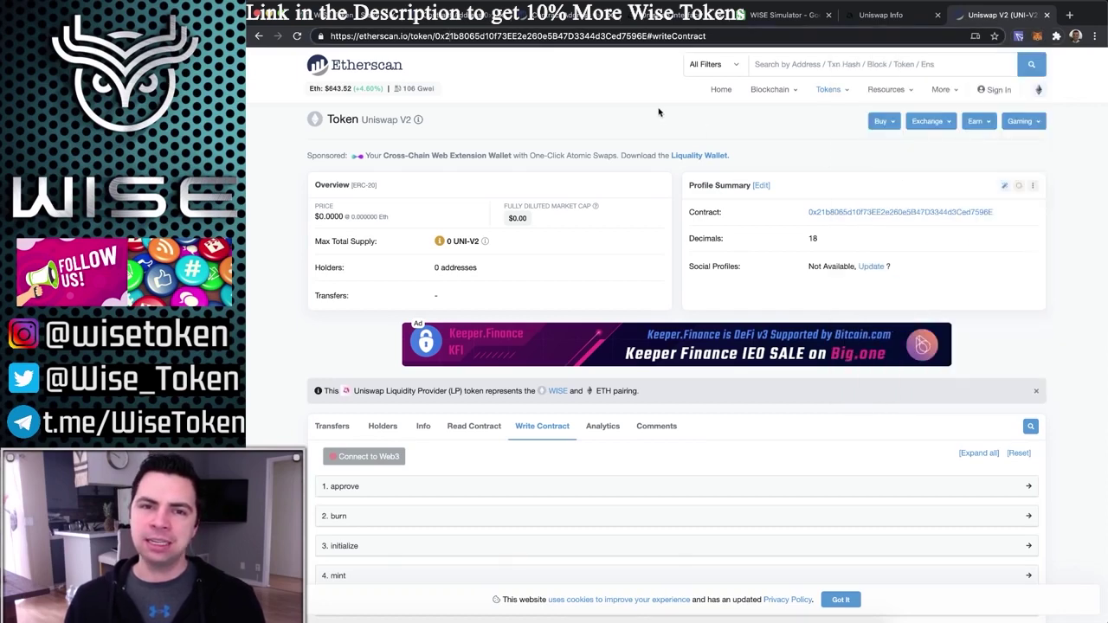
Connect the Write Contract section of the Uniswap V2 token page to Web3, accepting the beta feature notice.
left_click(363, 457)
left_click(693, 116)
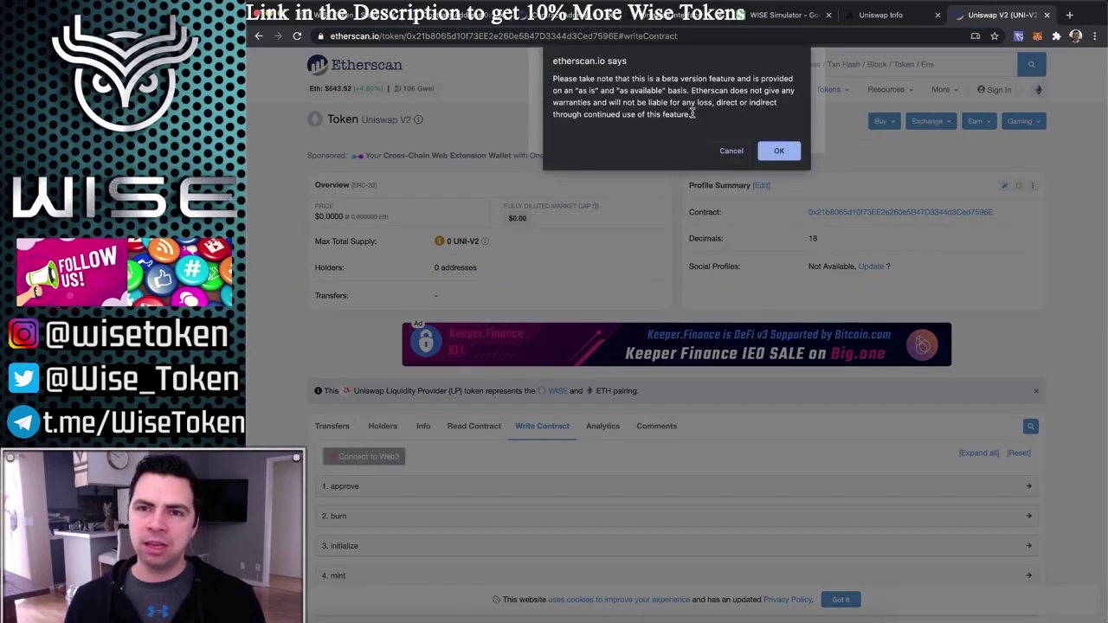
left_click(779, 151)
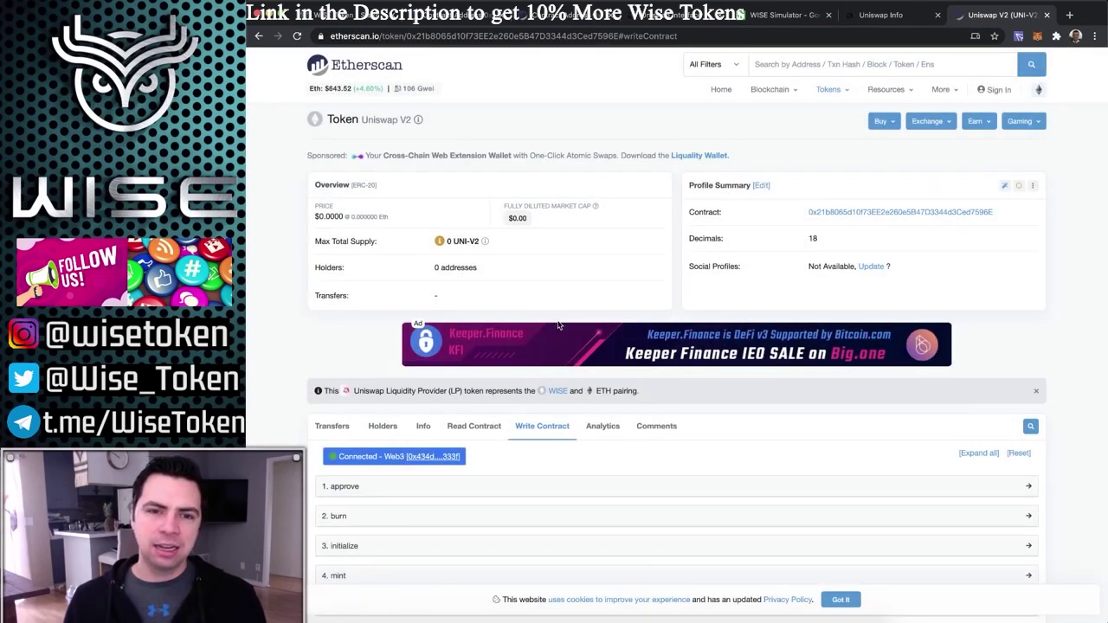
Expand the approve function and fill its spender field with the Account 1 address copied from MetaMask.
scroll(405, 468, "down", 3)
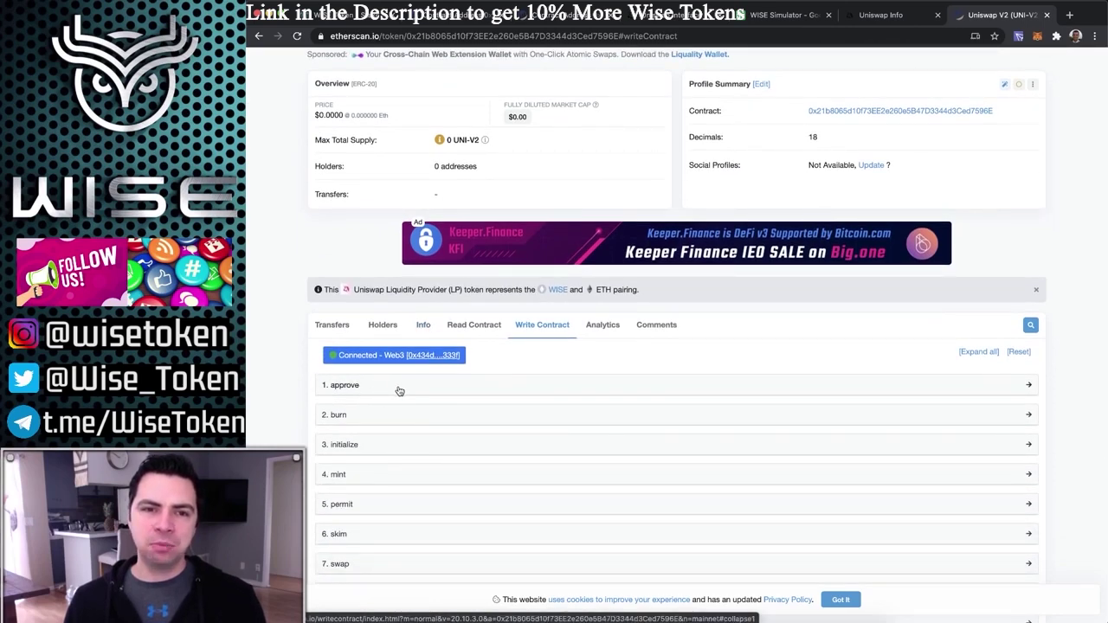
left_click(400, 391)
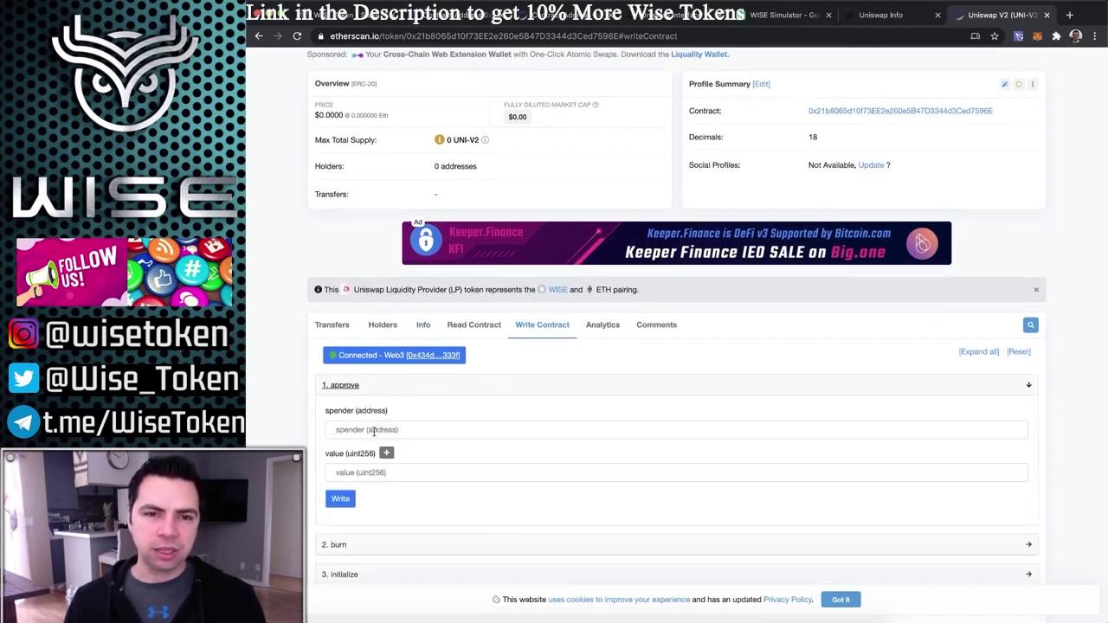
left_click(1039, 36)
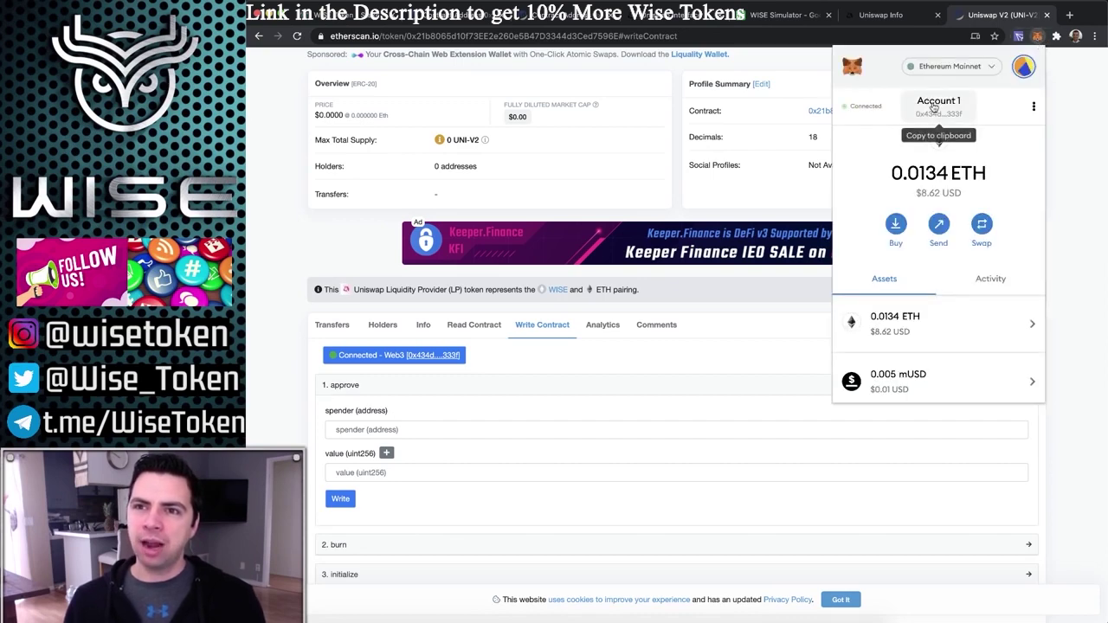
left_click(928, 105)
left_click(388, 430)
left_click(392, 429)
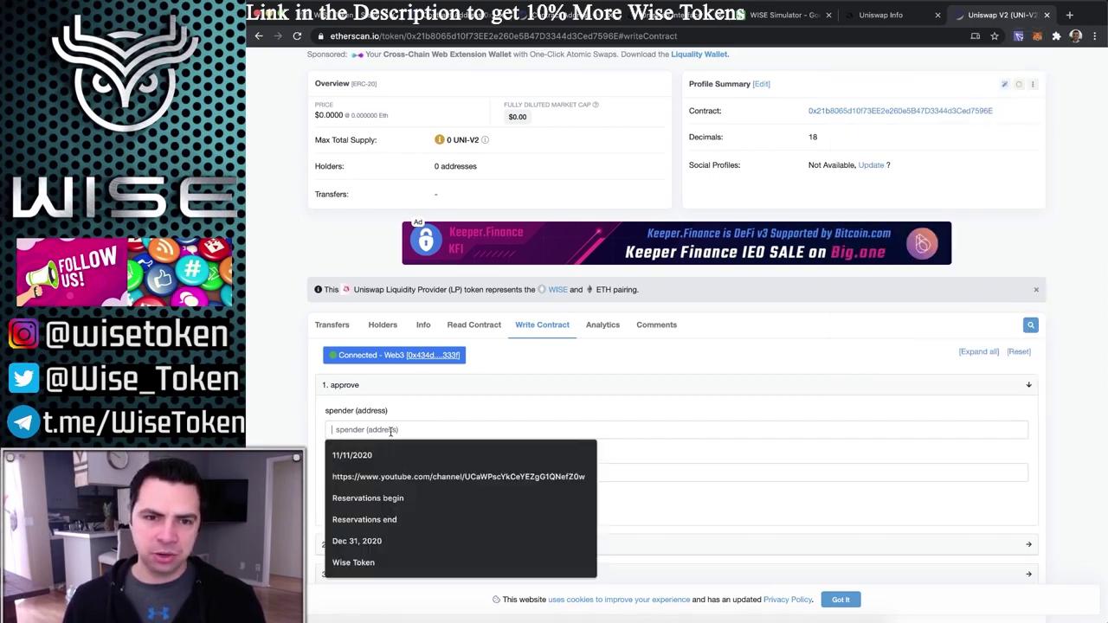
key("super+v")
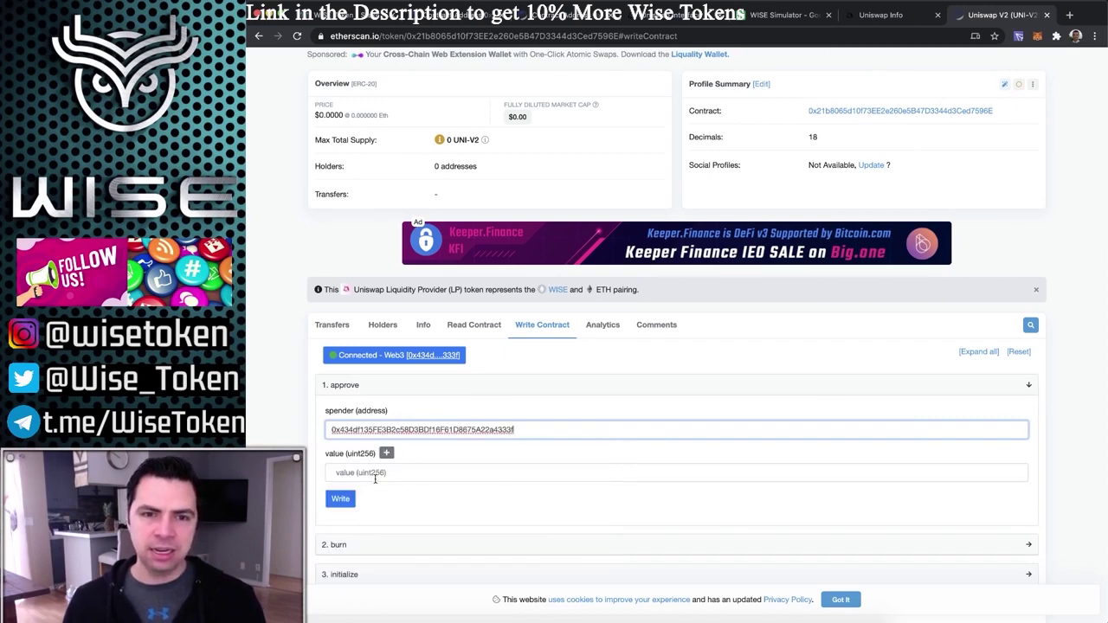
left_click(375, 473)
type("1000000000")
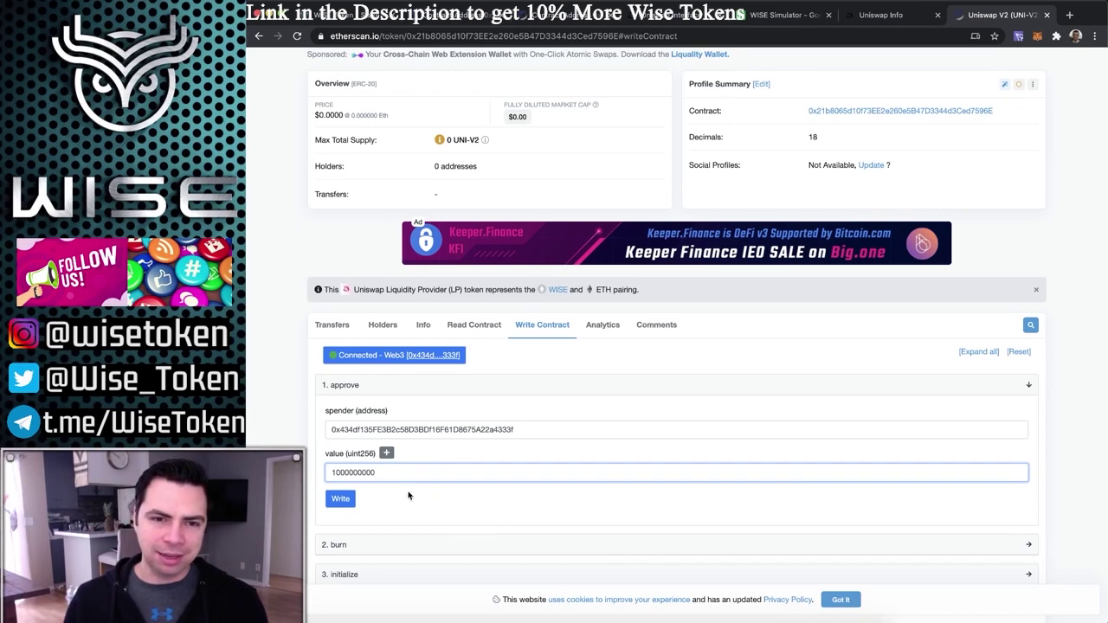
left_click_drag(378, 474, 322, 477)
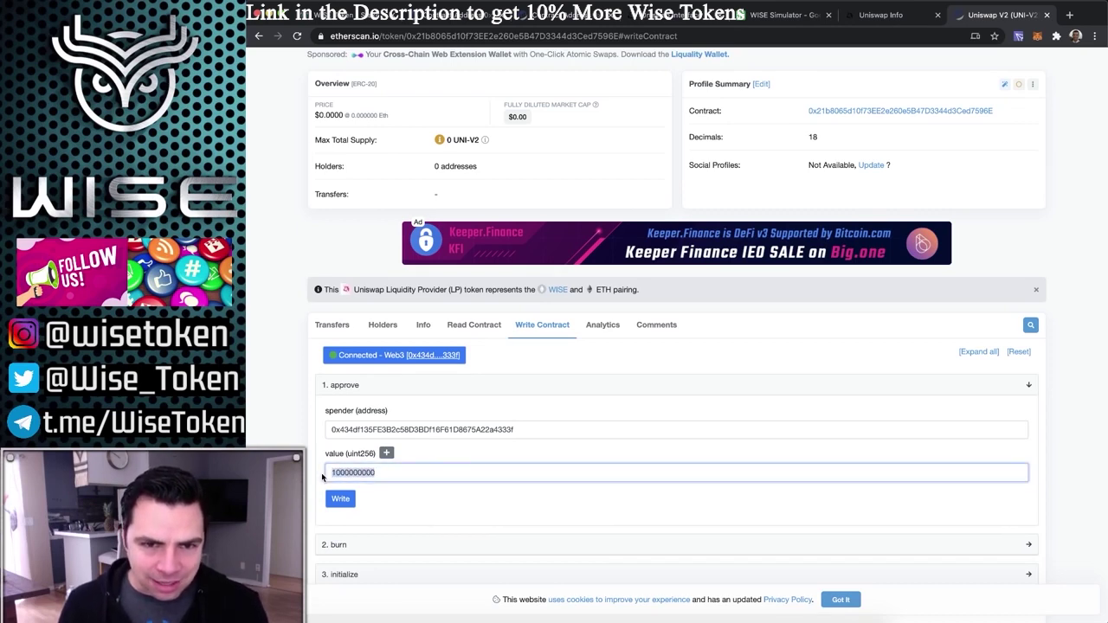
left_click(408, 500)
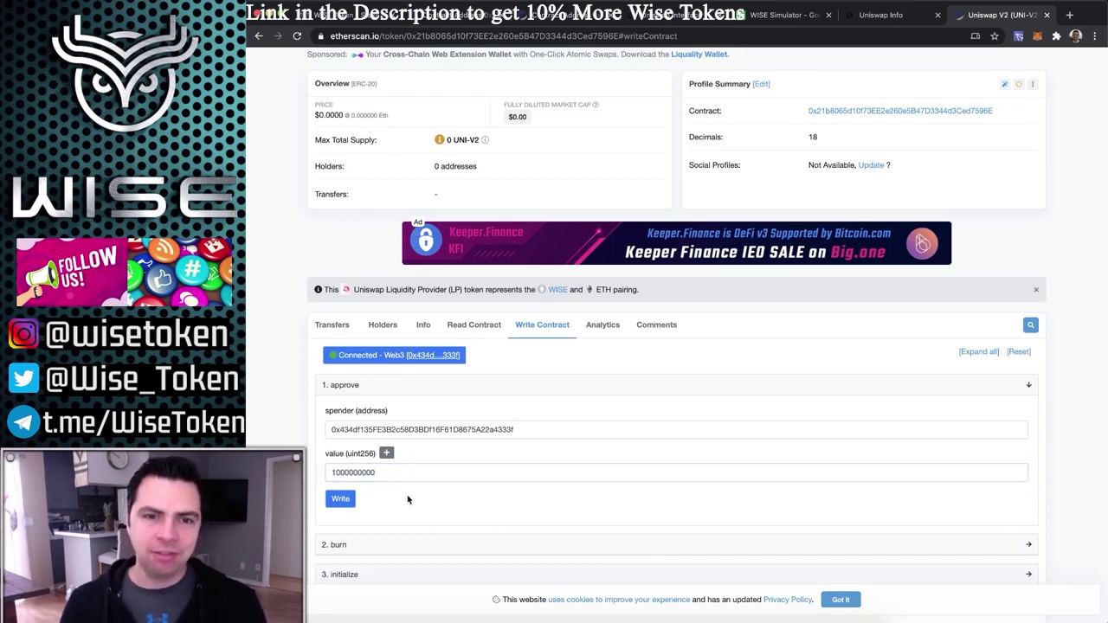
Submit the approve transaction, set its MetaMask gas fee to Fast, save it and confirm the spending permission.
left_click(340, 500)
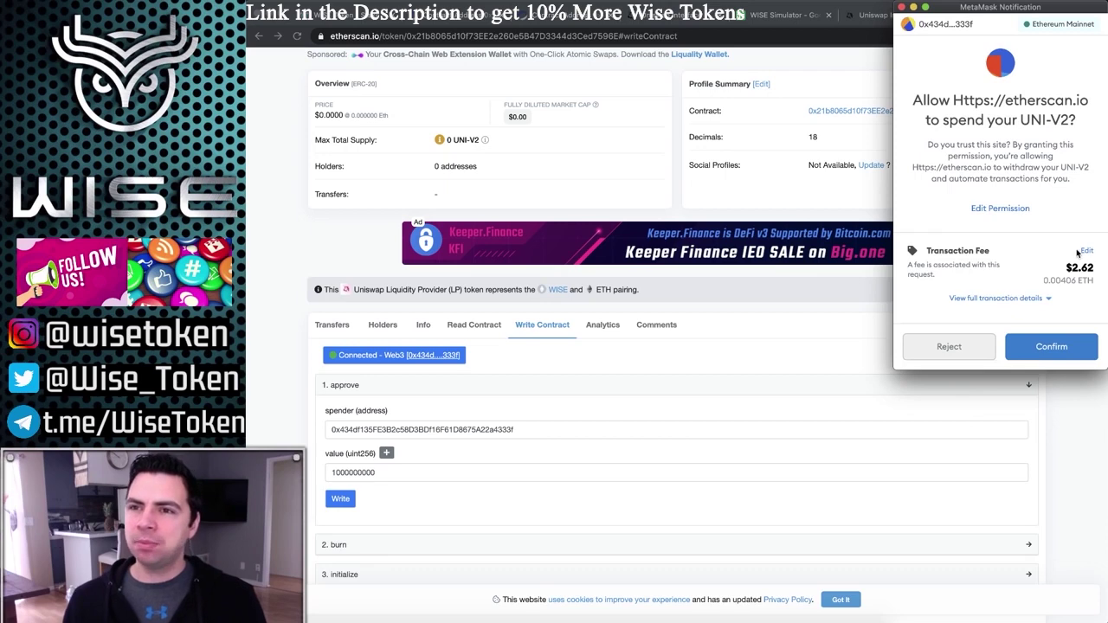
left_click(1086, 250)
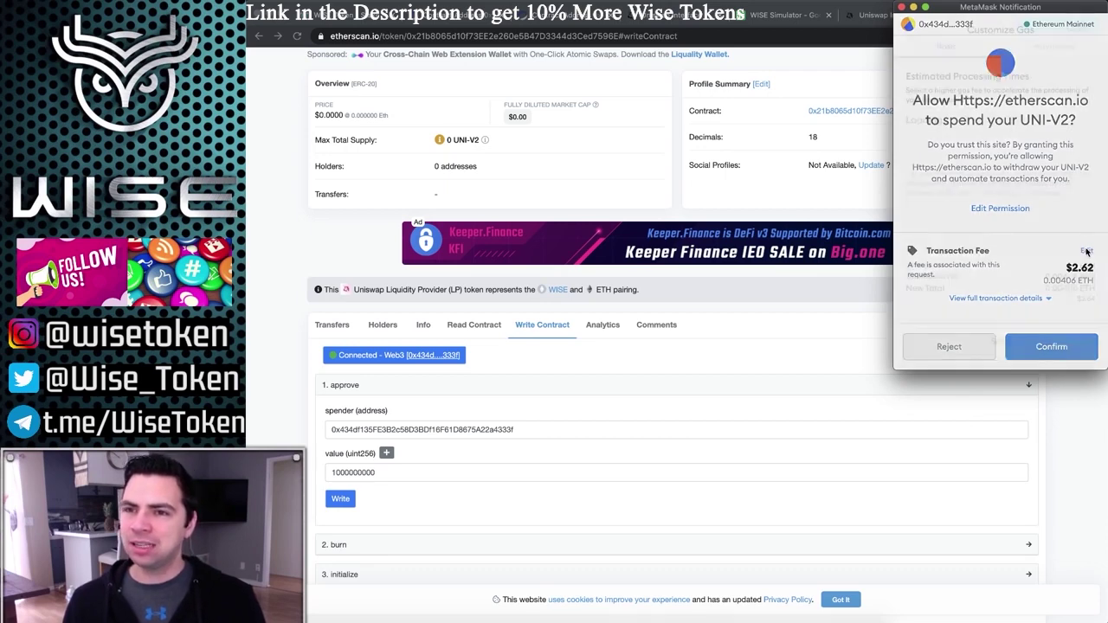
left_click(1064, 139)
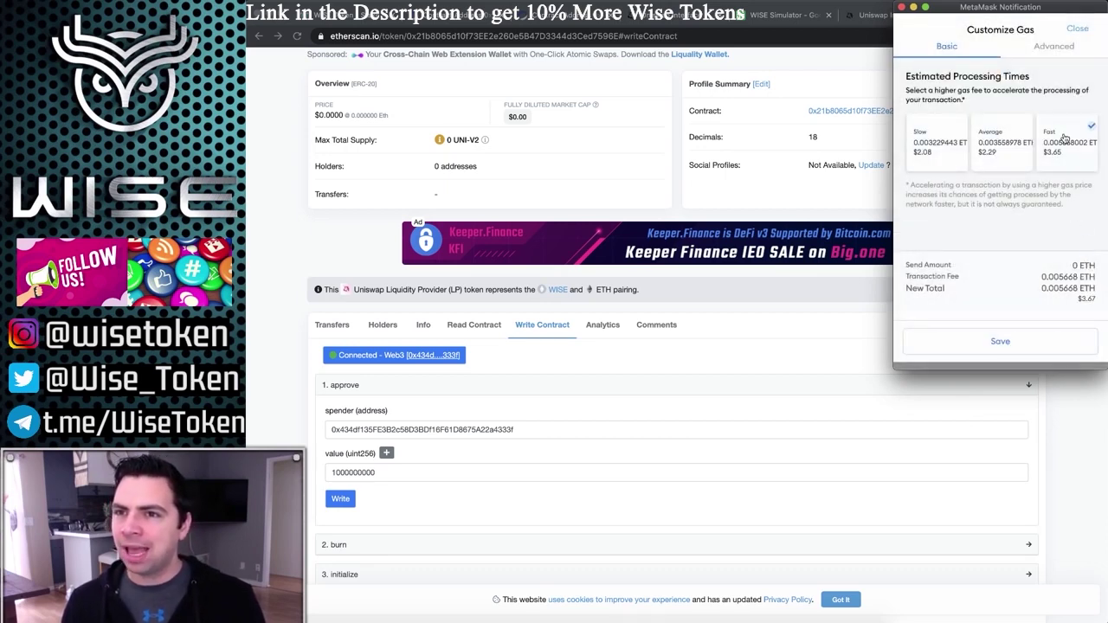
left_click(1051, 350)
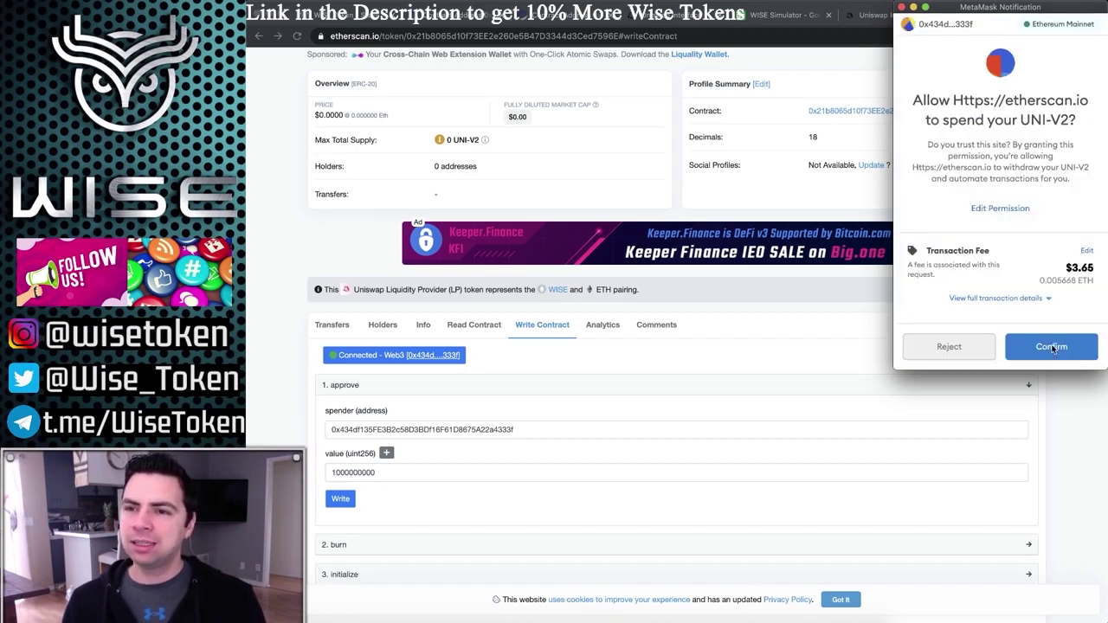
left_click(1053, 348)
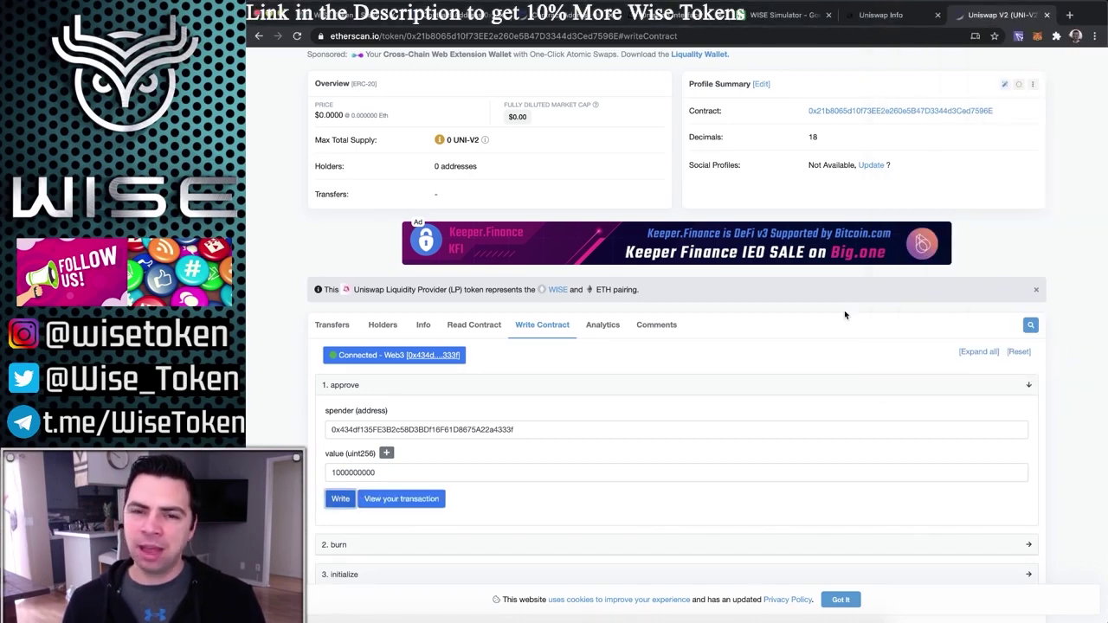
View the WISE-ETH pair page on Uniswap Info and dismiss the transaction notification.
scroll(866, 260, "up", 1)
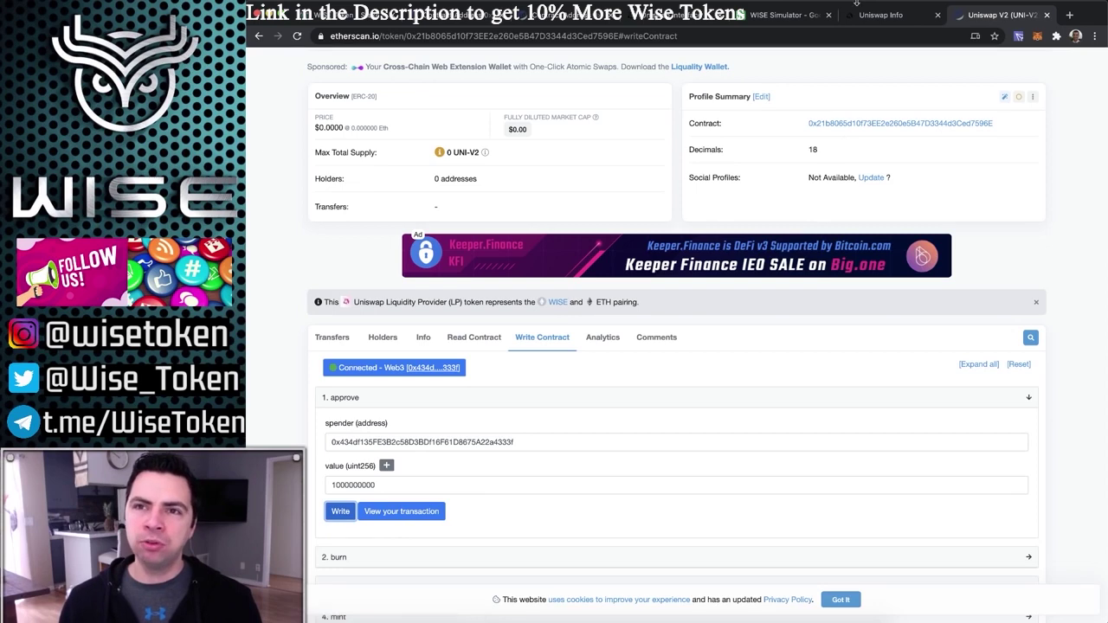
left_click(900, 16)
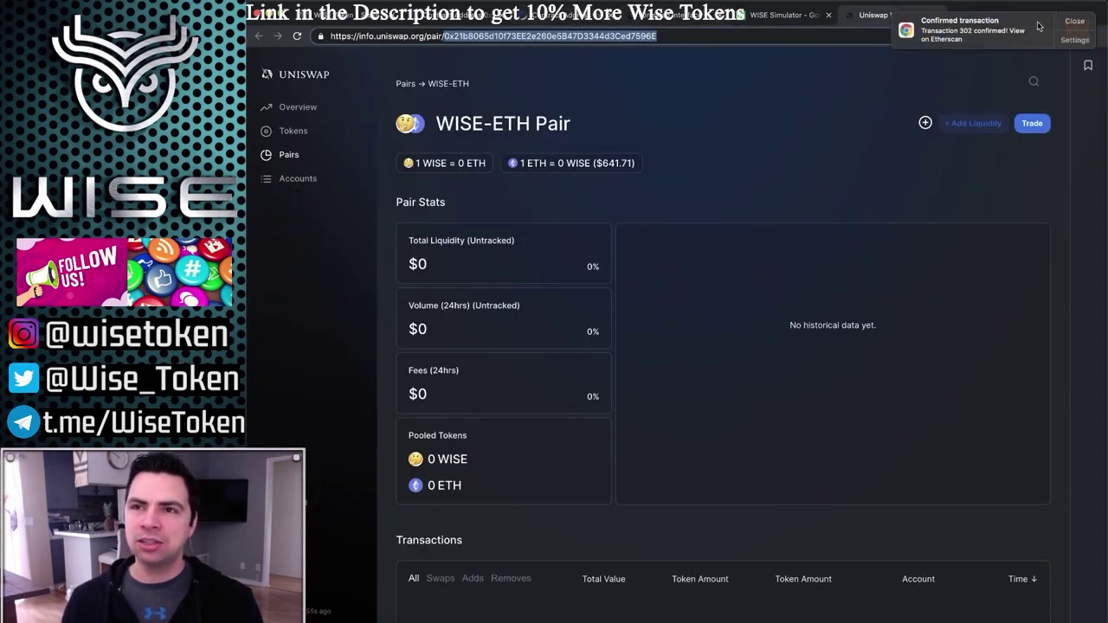
left_click(1079, 27)
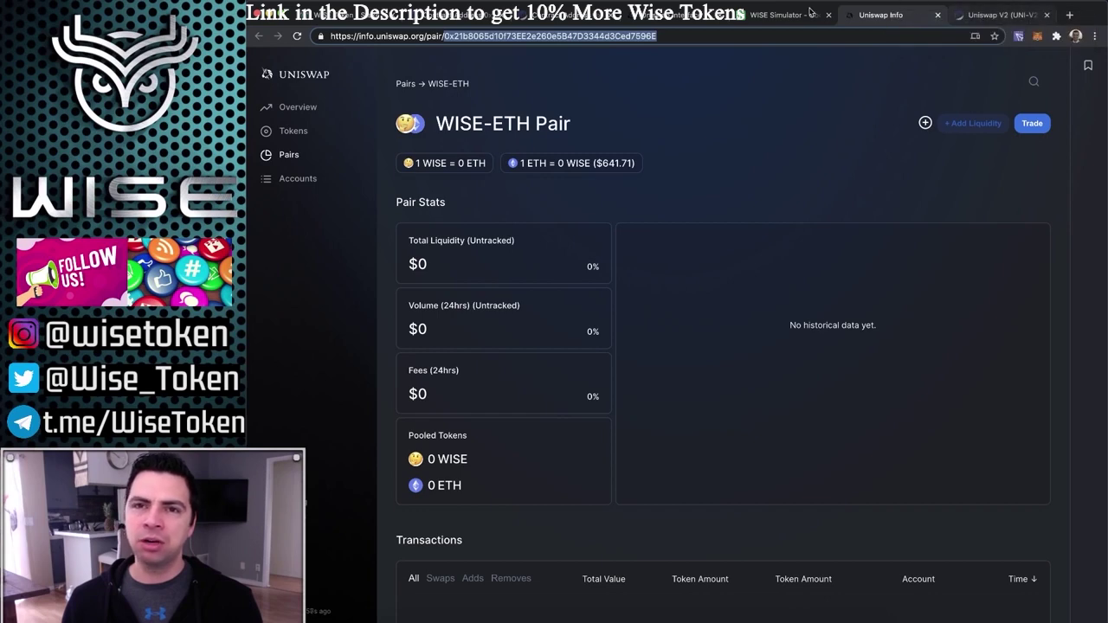
Switch to the Uniswap swap page, check the slippage tolerance in the transaction settings, and highlight its value on the swap form.
left_click(667, 19)
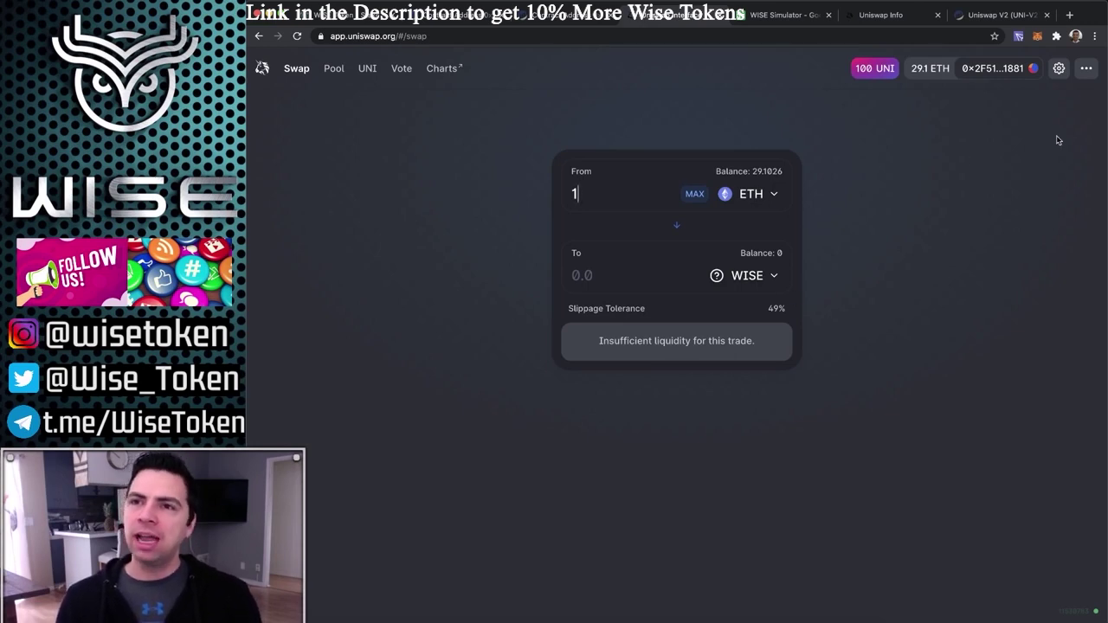
left_click(1058, 68)
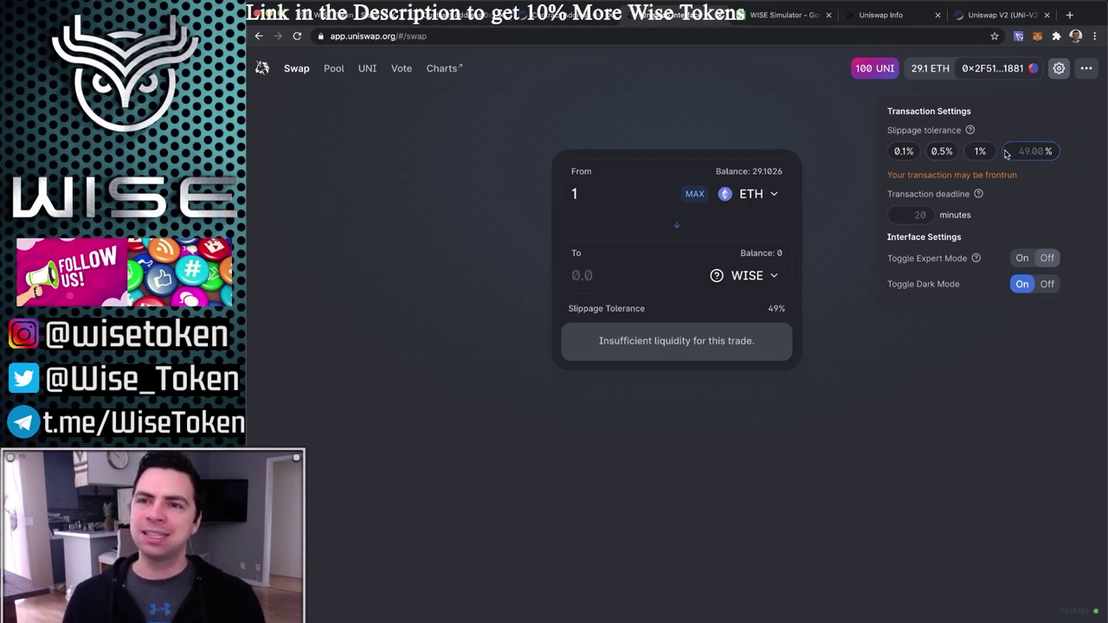
left_click(843, 286)
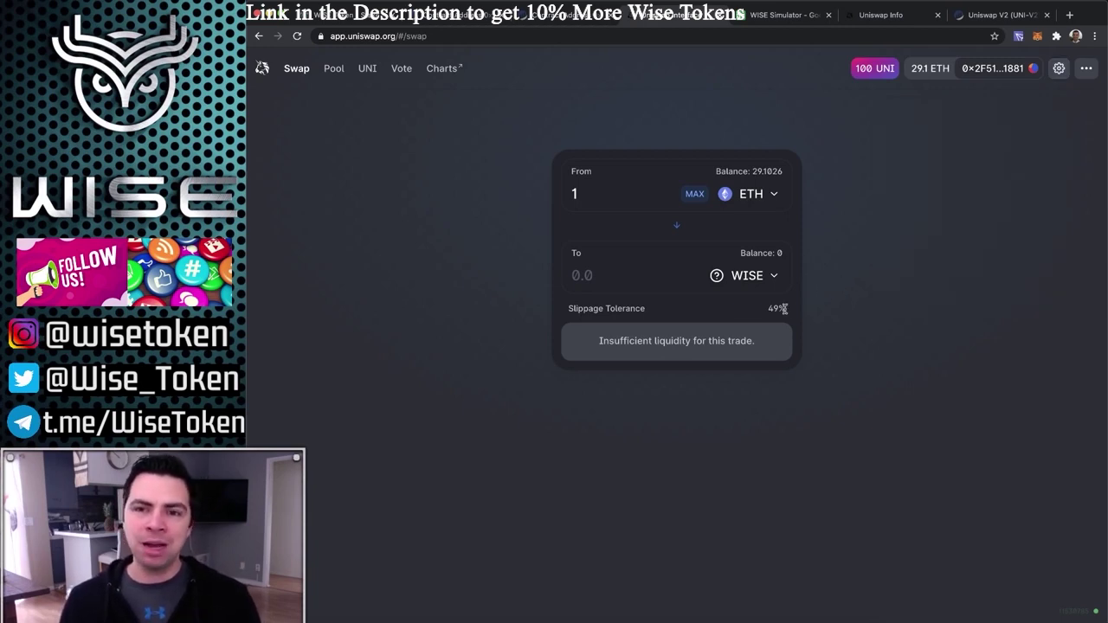
left_click_drag(769, 310, 790, 312)
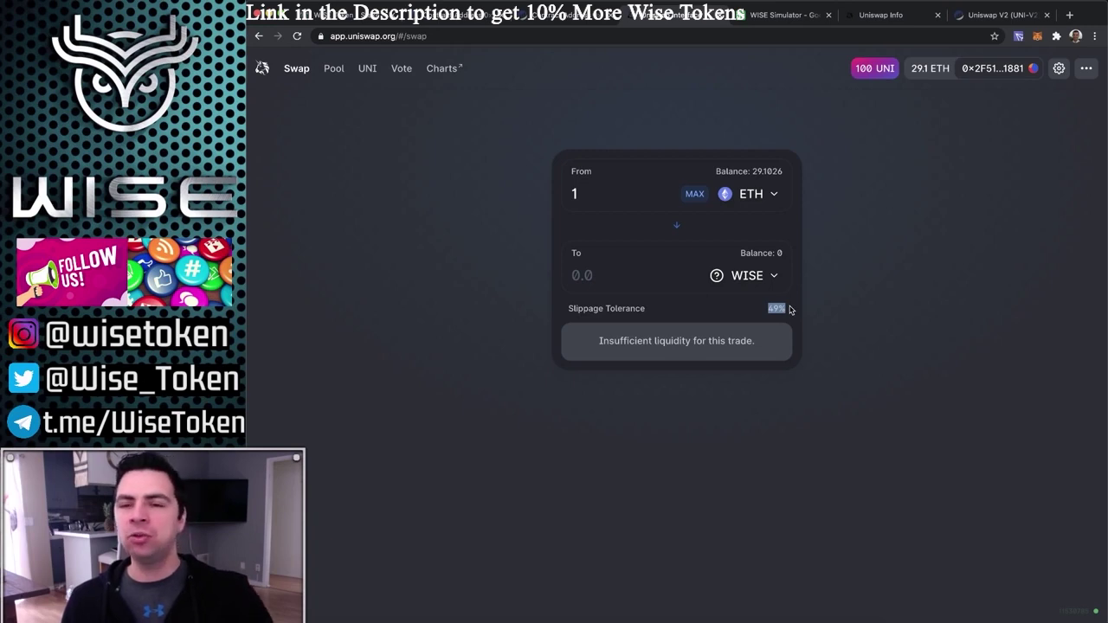
left_click(829, 307)
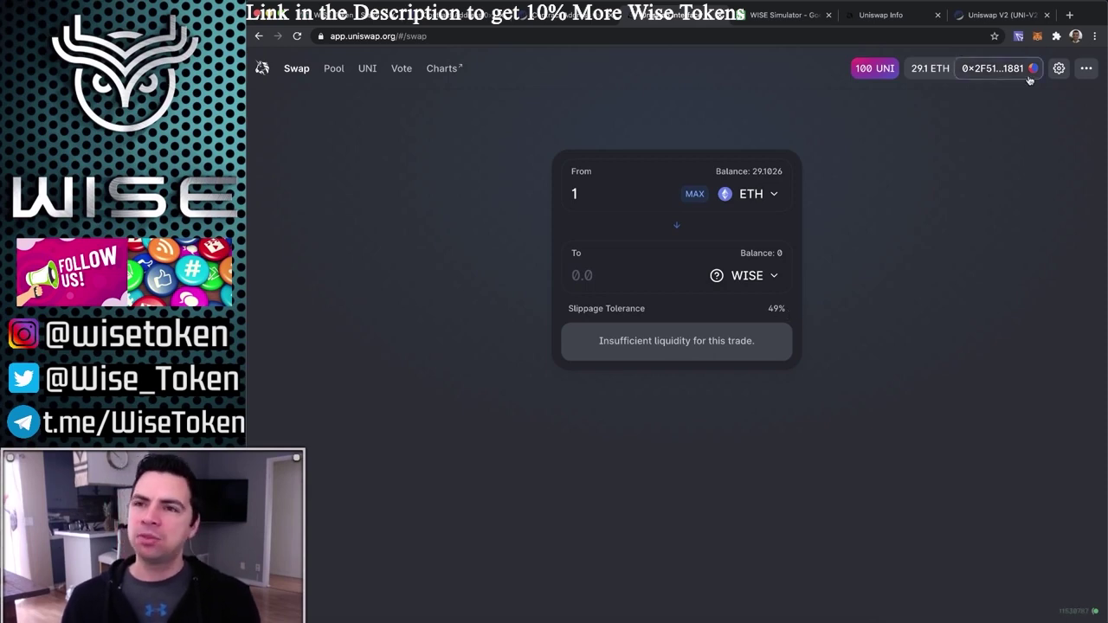
Reopen the transaction settings, highlight the frontrun warning under the slippage tolerance, and close the settings.
left_click(1057, 69)
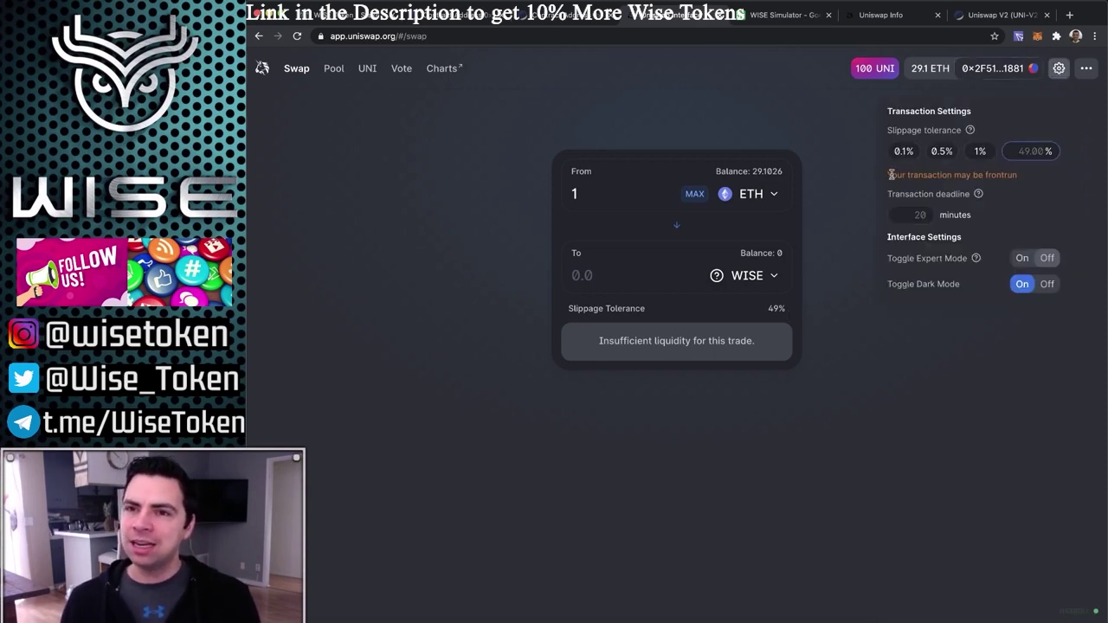
left_click_drag(889, 174, 1008, 177)
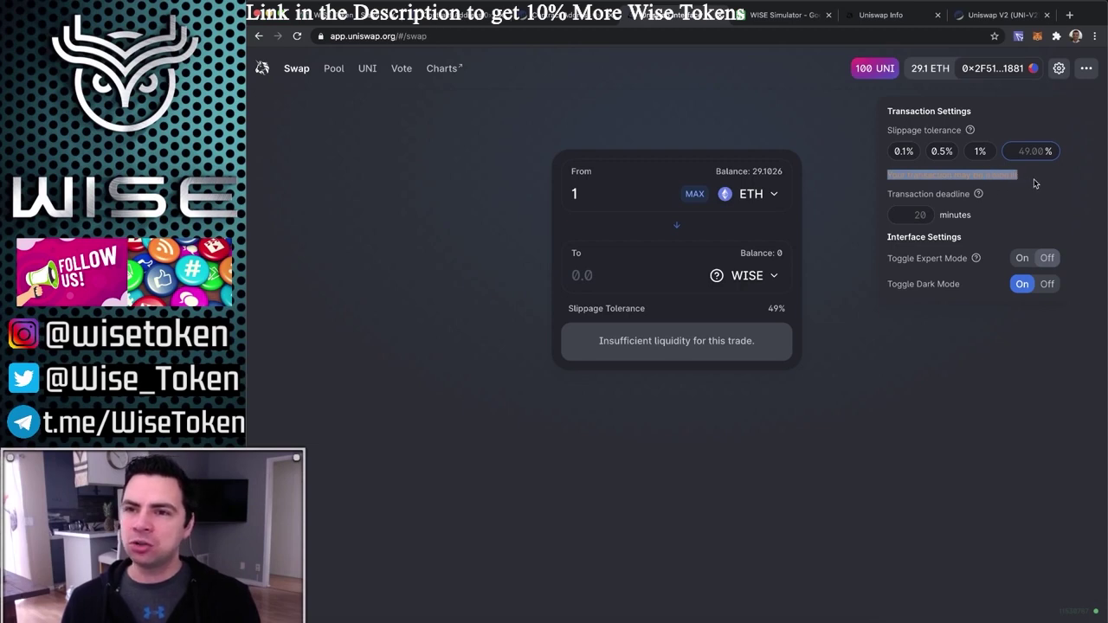
left_click(1026, 181)
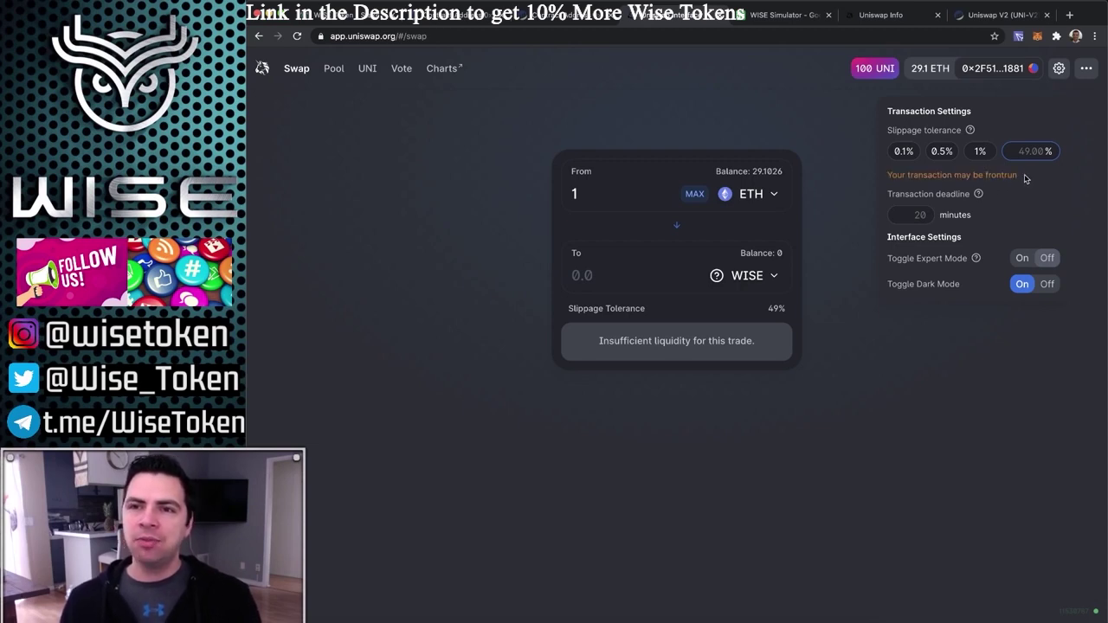
left_click(865, 230)
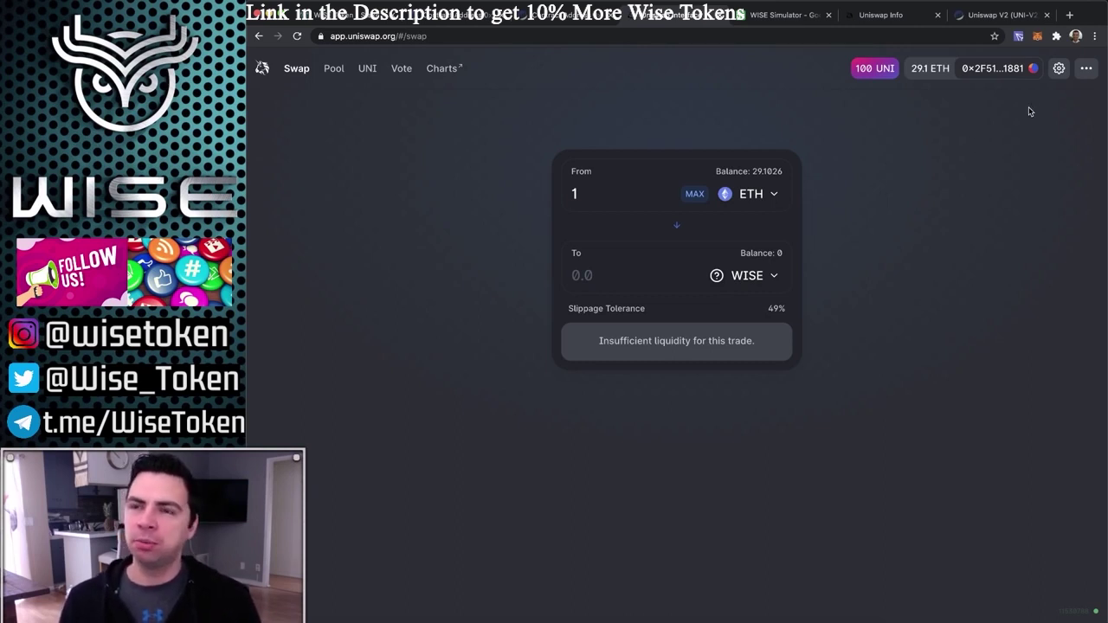
Review the transaction and interface settings once more, and highlight the slippage tolerance on the ETH-to-WISE swap form.
left_click(1058, 68)
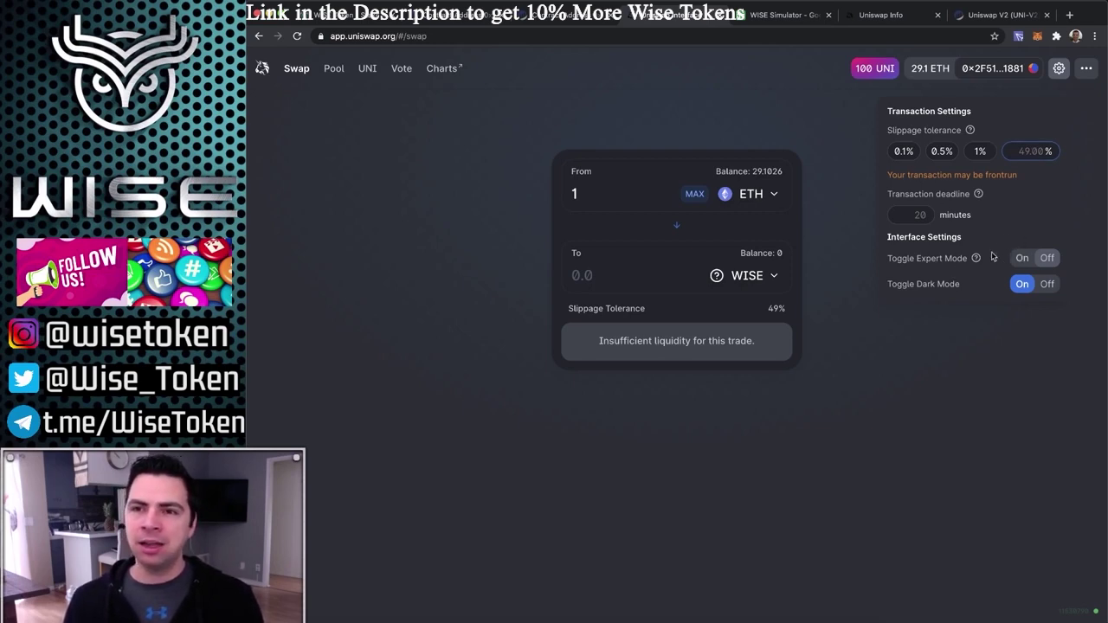
left_click(857, 218)
left_click_drag(762, 309, 783, 311)
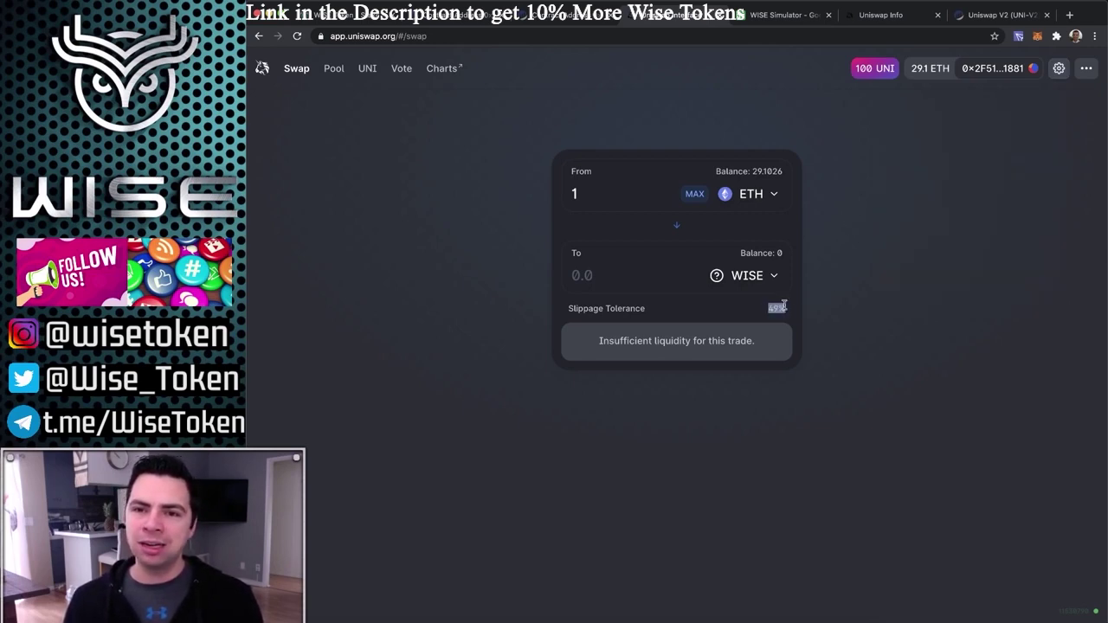
left_click(821, 305)
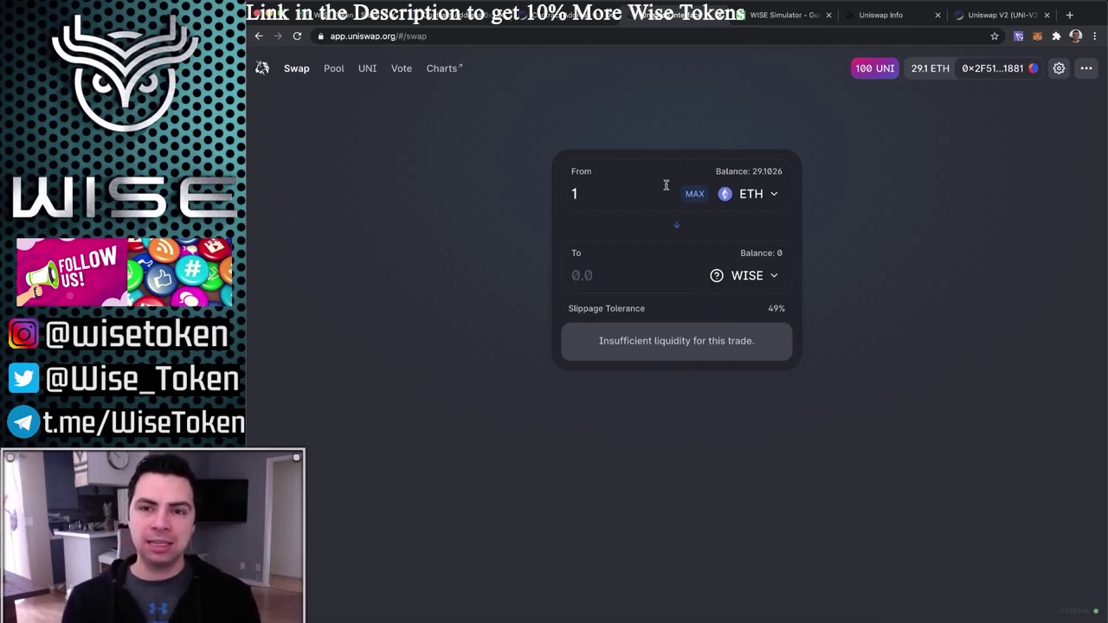
Compare the WiseToken contract page on Etherscan with the Uniswap swap page, and return to the Uniswap V2 token page on Etherscan.
left_click(523, 14)
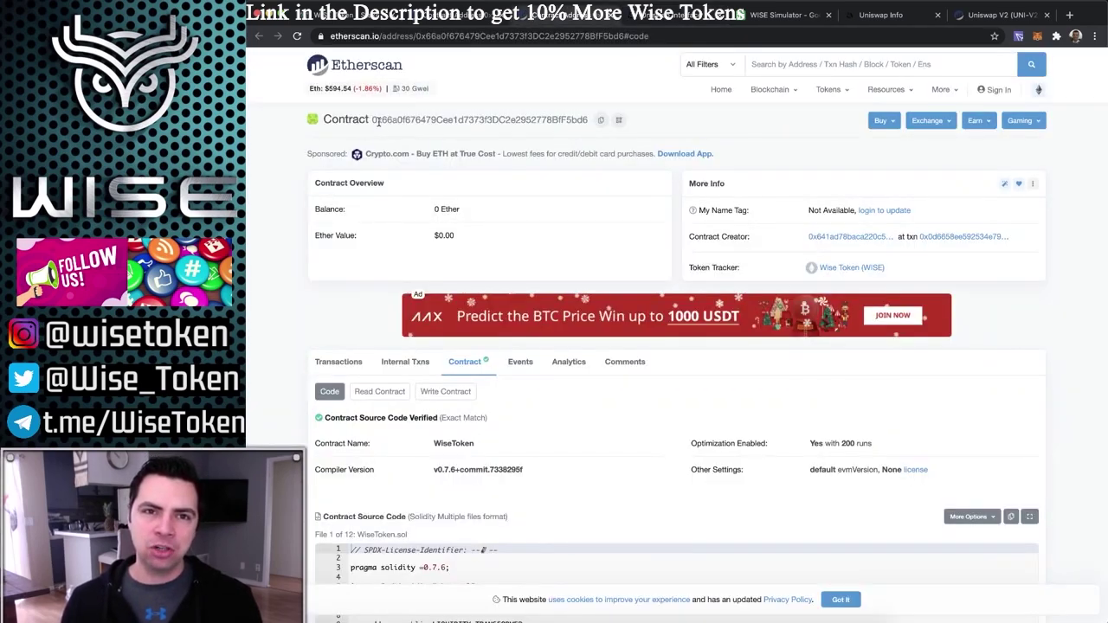
left_click(684, 15)
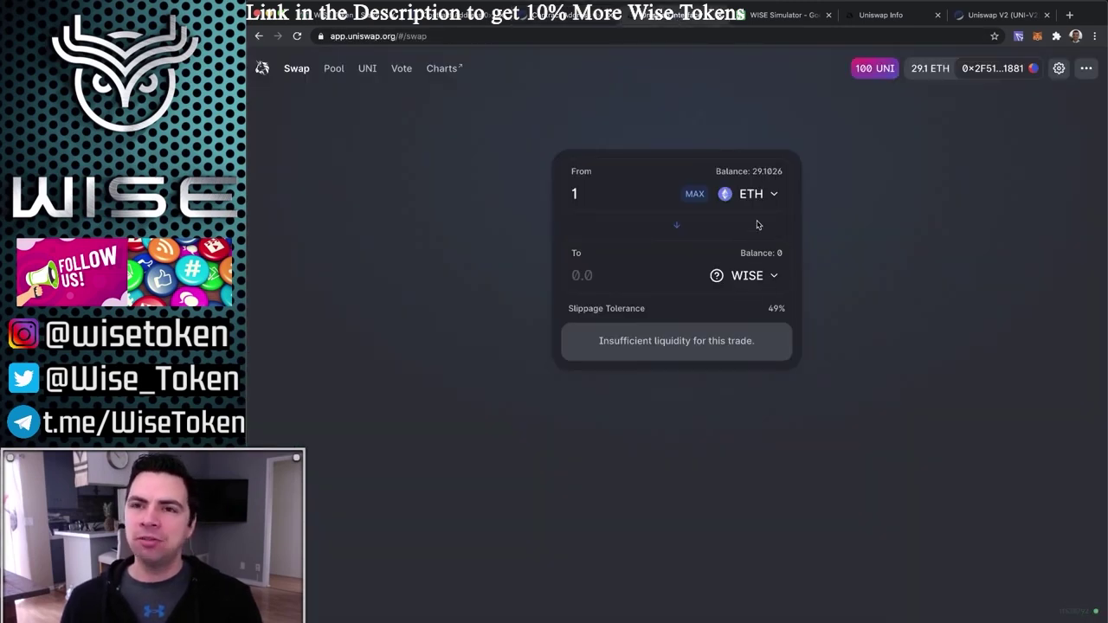
left_click(974, 15)
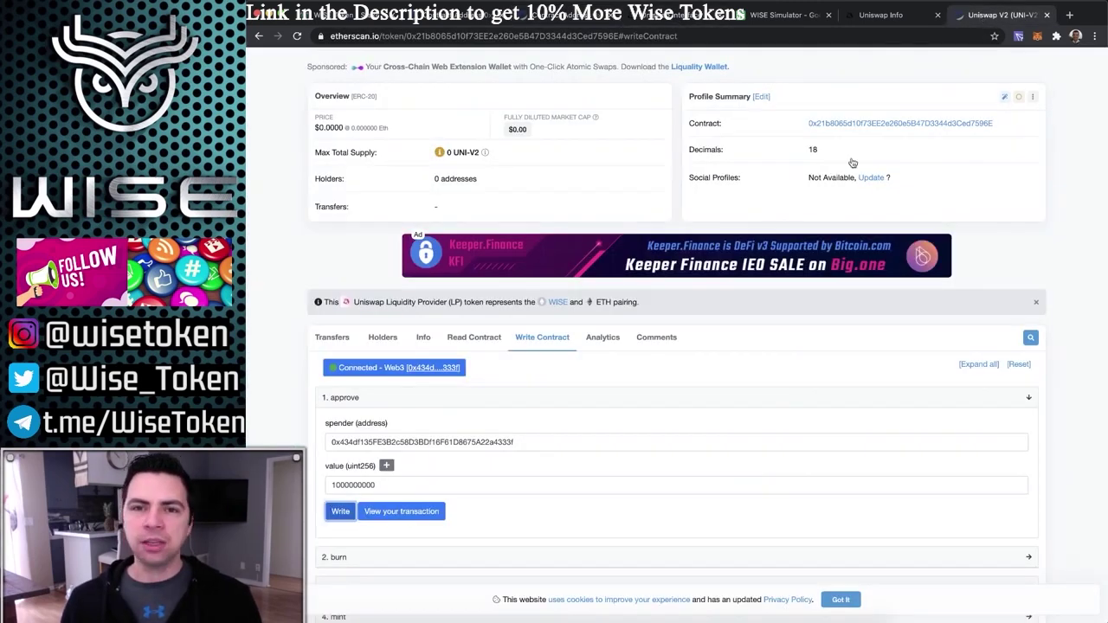
scroll(595, 159, "up", 2)
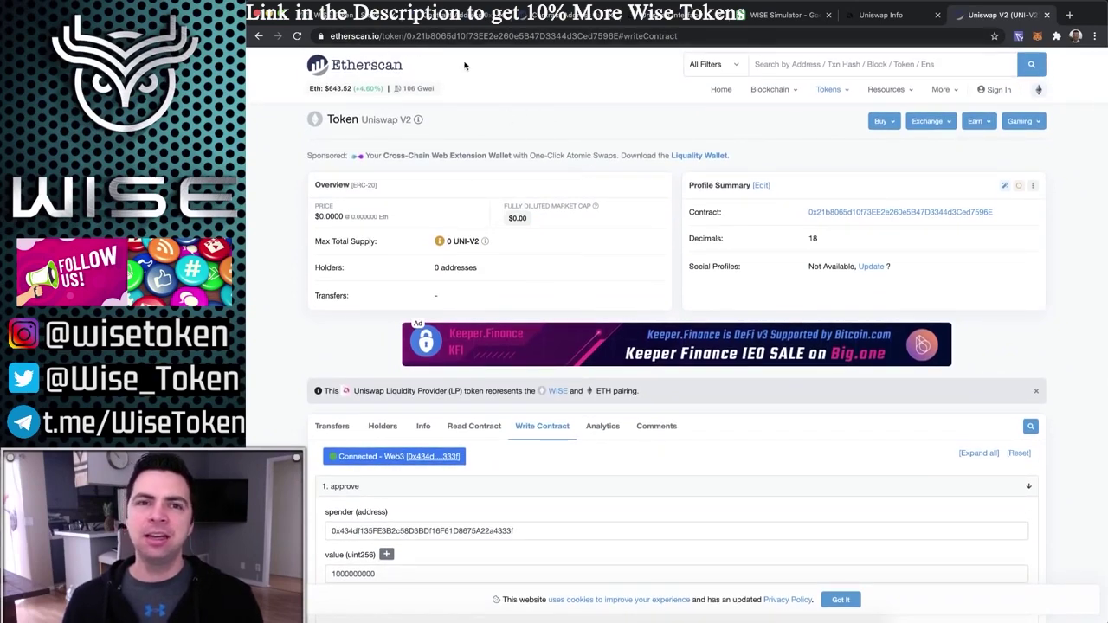
scroll(468, 371, "down", 3)
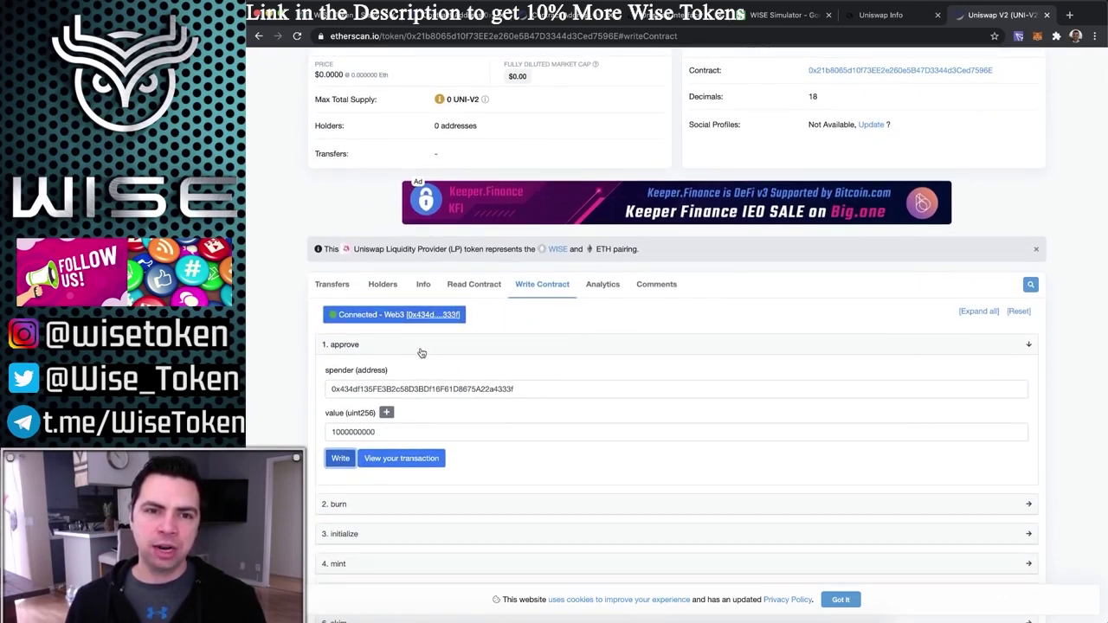
scroll(422, 351, "down", 1)
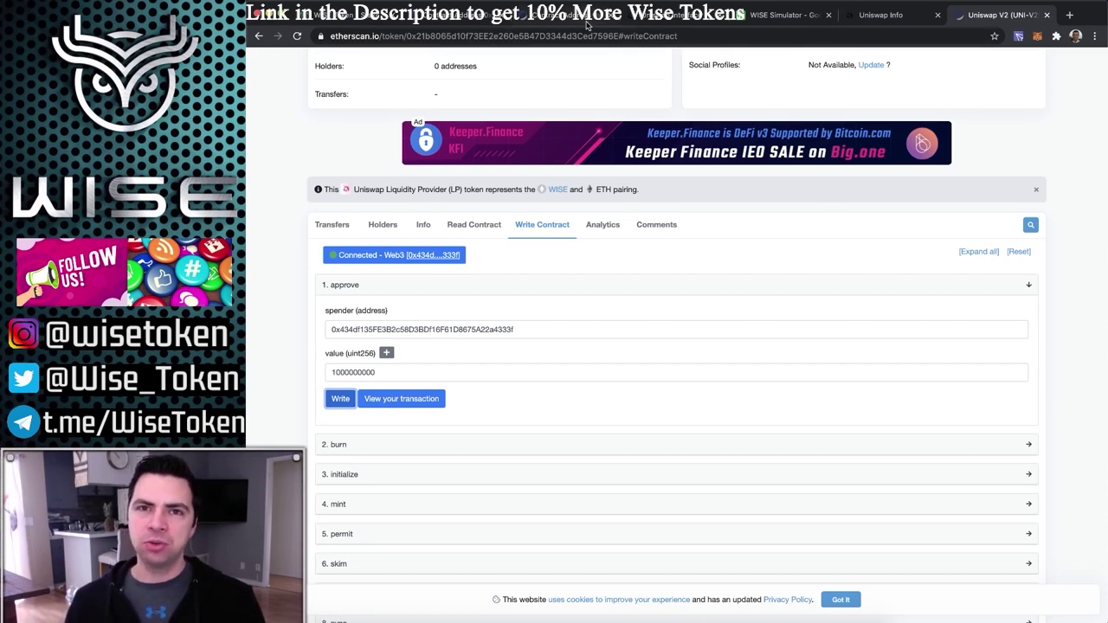
Switch to the Uniswap swap page, select UNI as the token to receive for 1 ETH, and send the swap to MetaMask for confirmation.
left_click(671, 14)
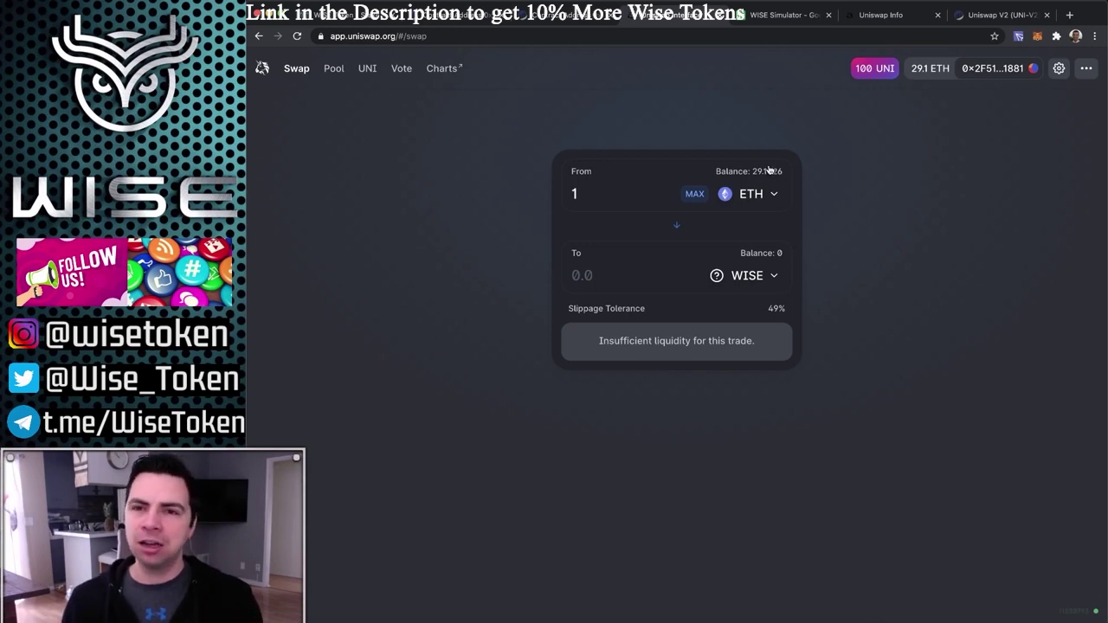
left_click(742, 281)
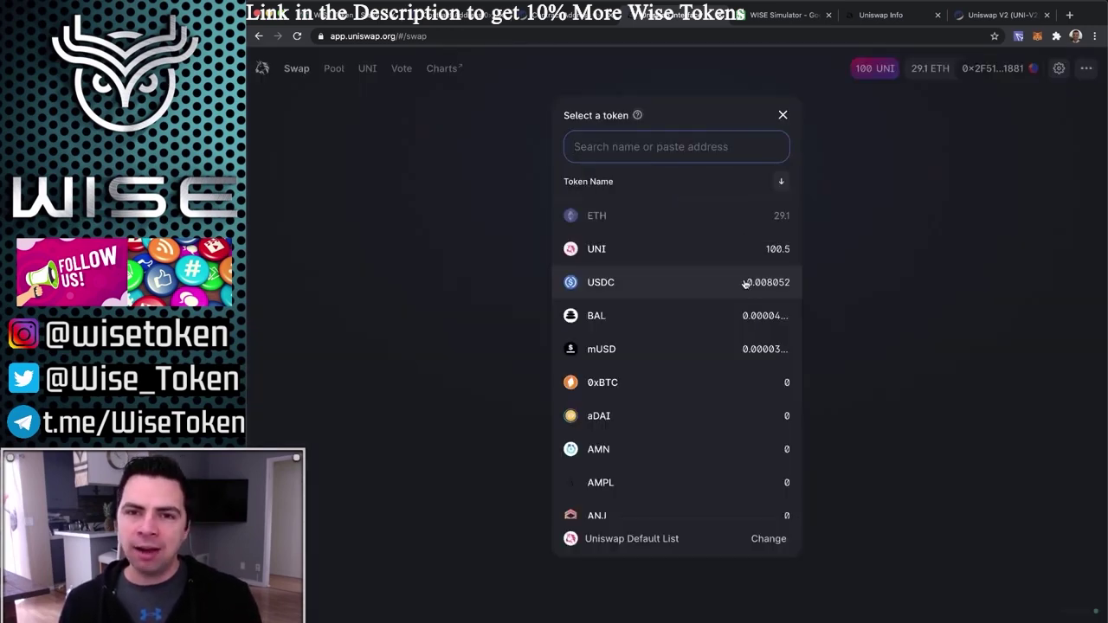
left_click(695, 251)
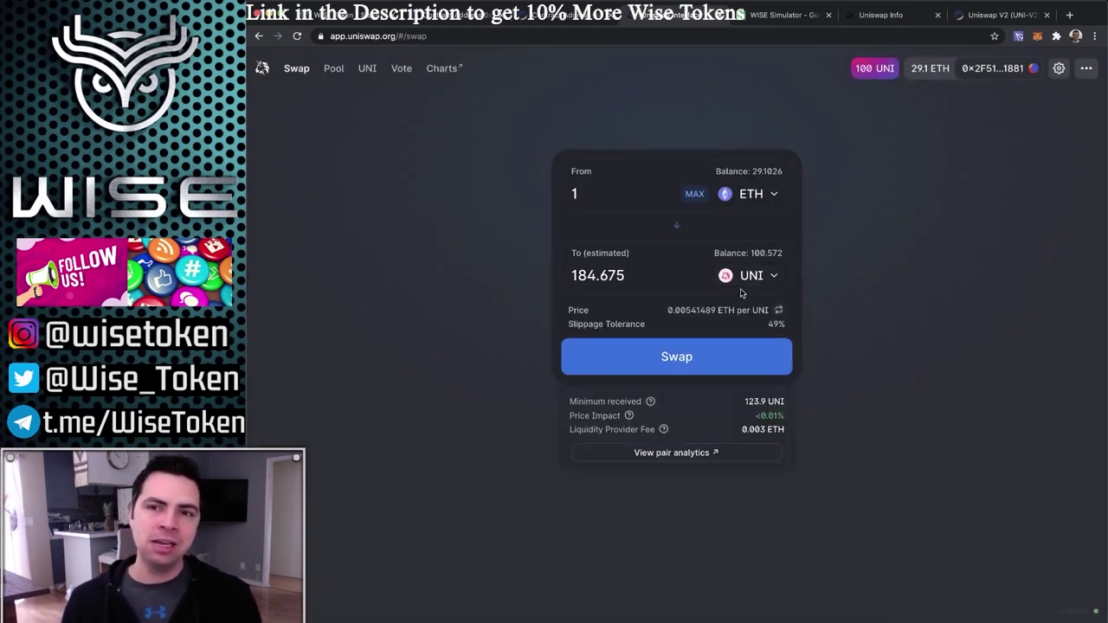
left_click(721, 363)
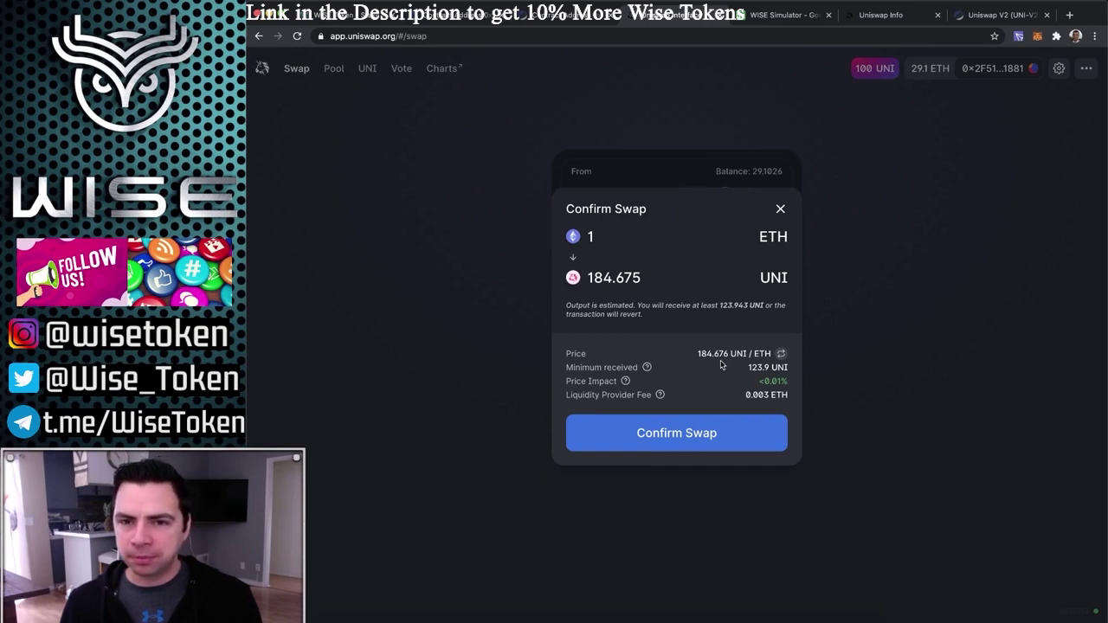
left_click(729, 436)
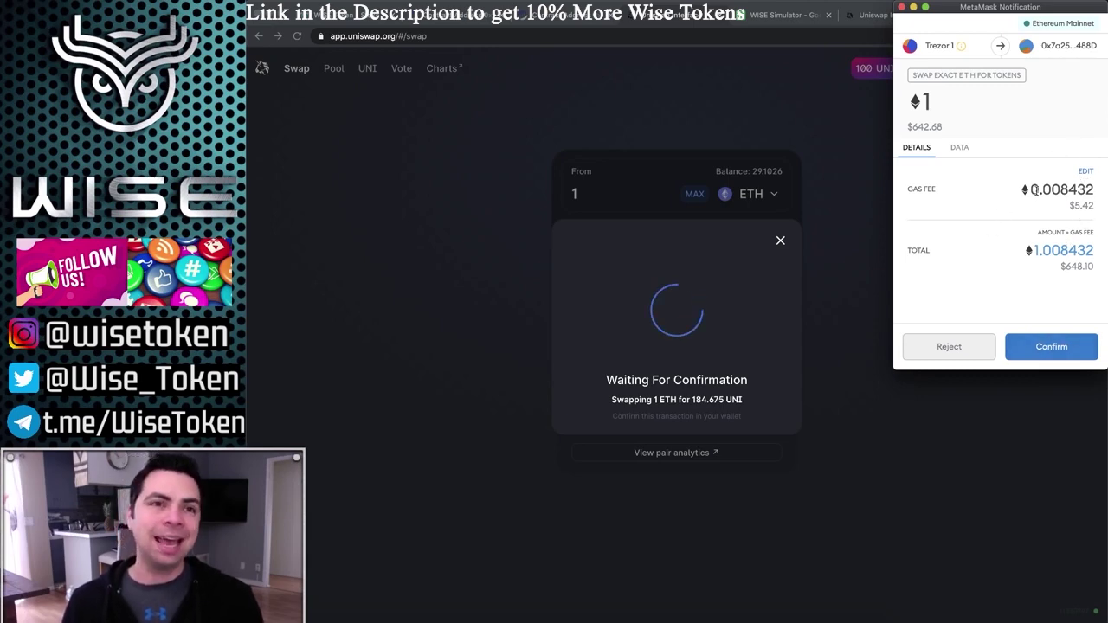
Try a gas price of 500 GWEI in the advanced gas customization of the pending swap transaction.
left_click(1084, 173)
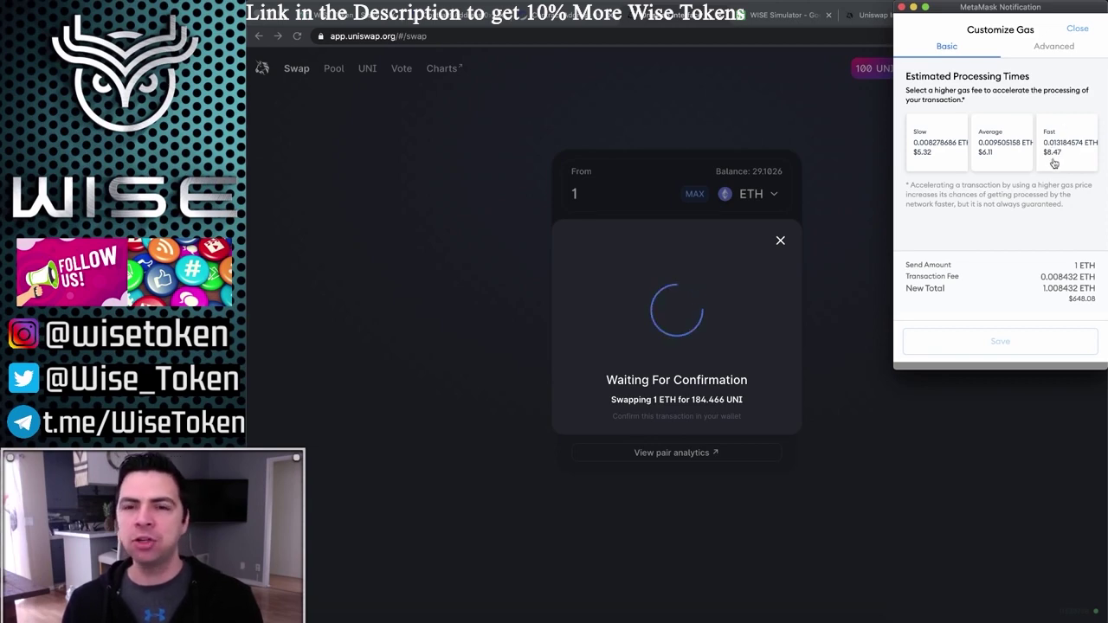
left_click(1058, 49)
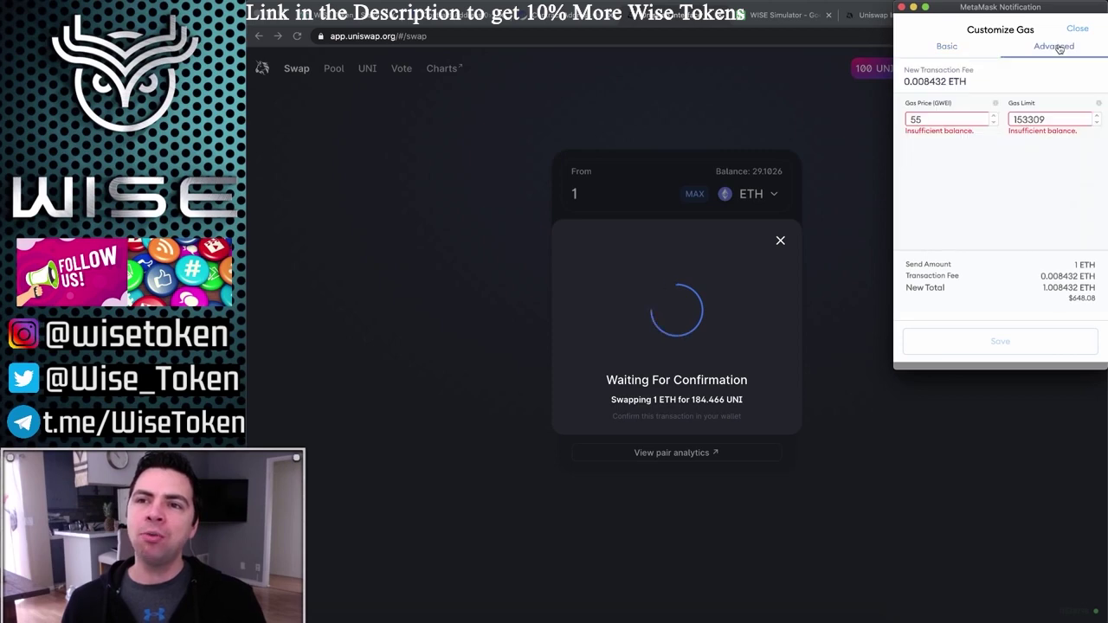
double_click(967, 119)
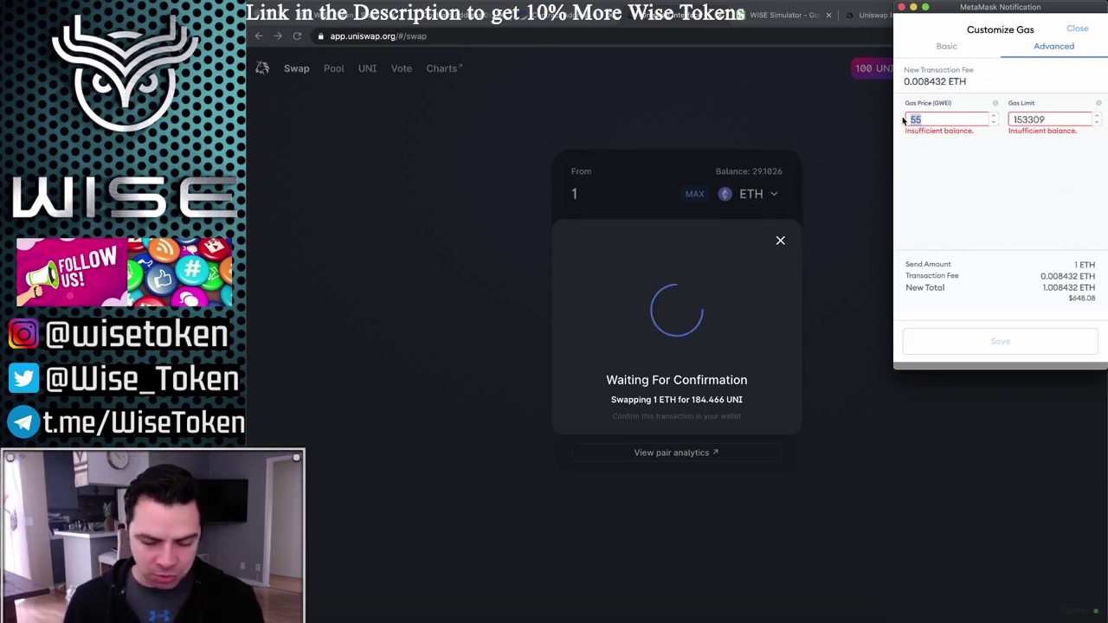
type("5")
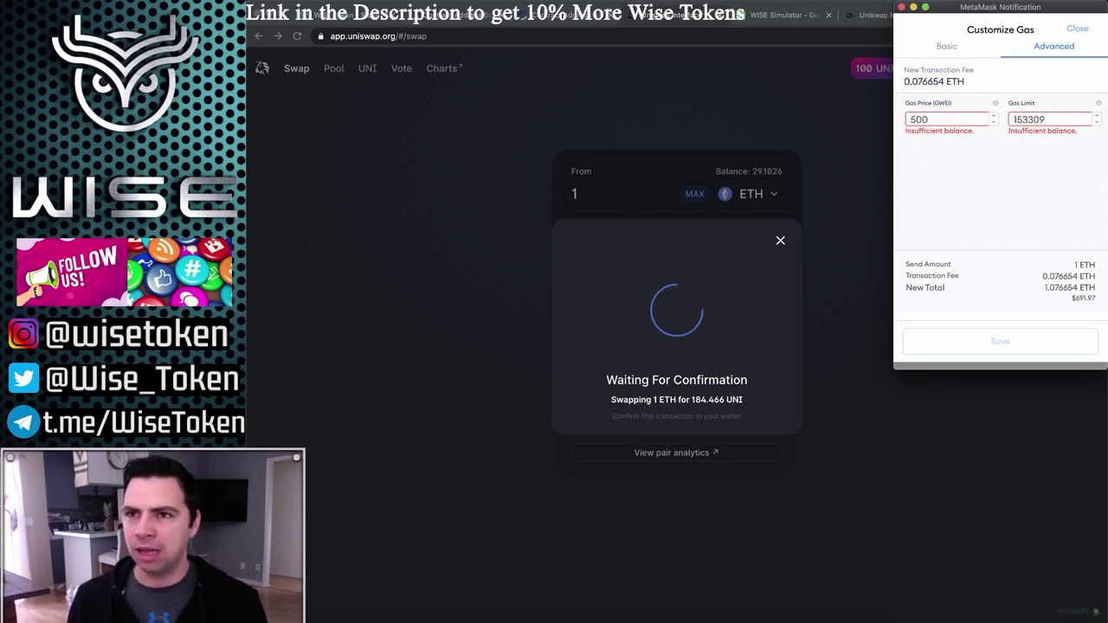
Close the gas customization without saving, reject the pending swap transaction, and dismiss the Uniswap dialog.
left_click(943, 46)
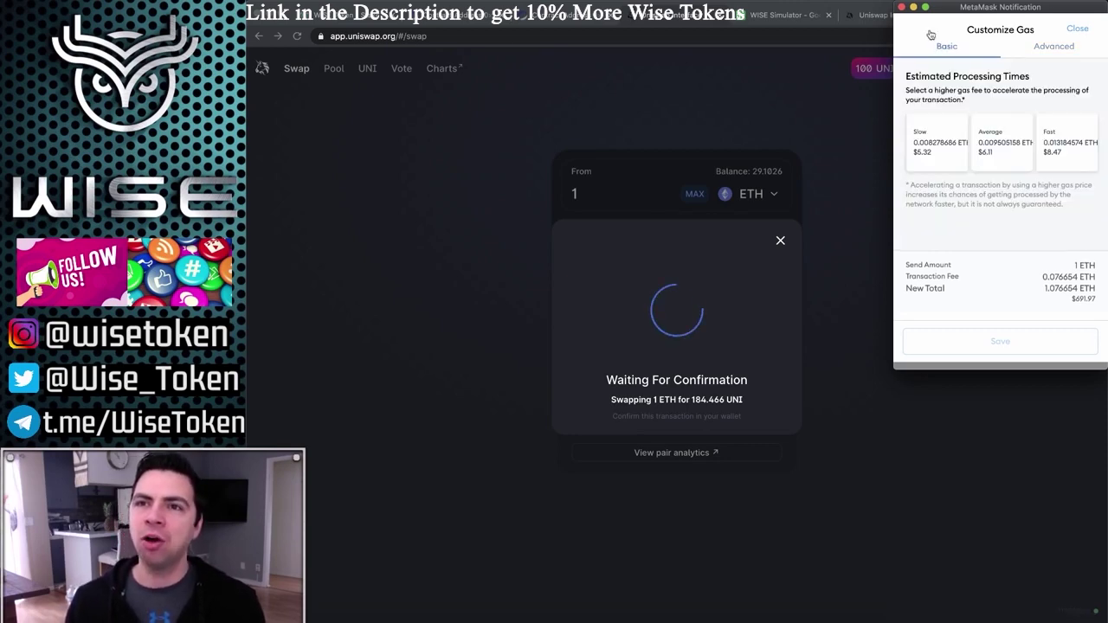
left_click(1078, 29)
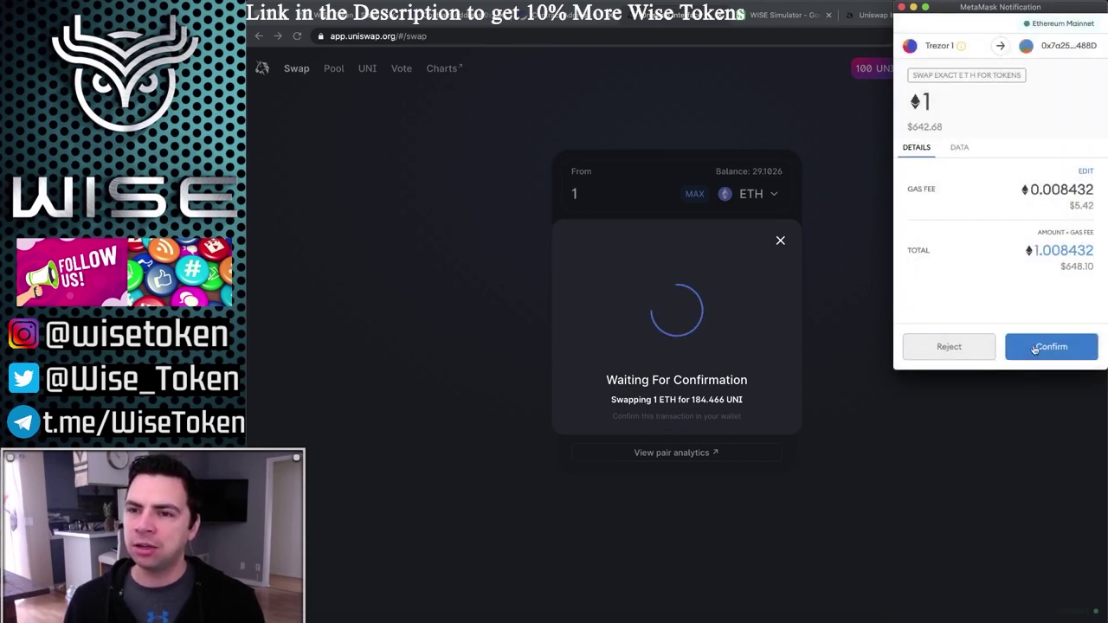
left_click(960, 351)
left_click(780, 239)
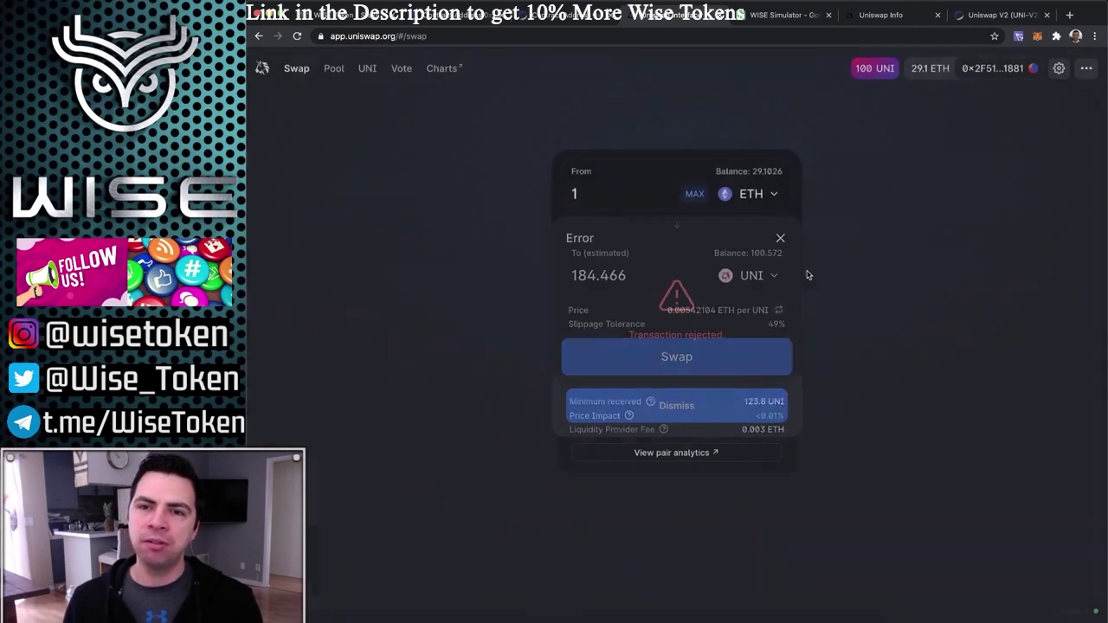